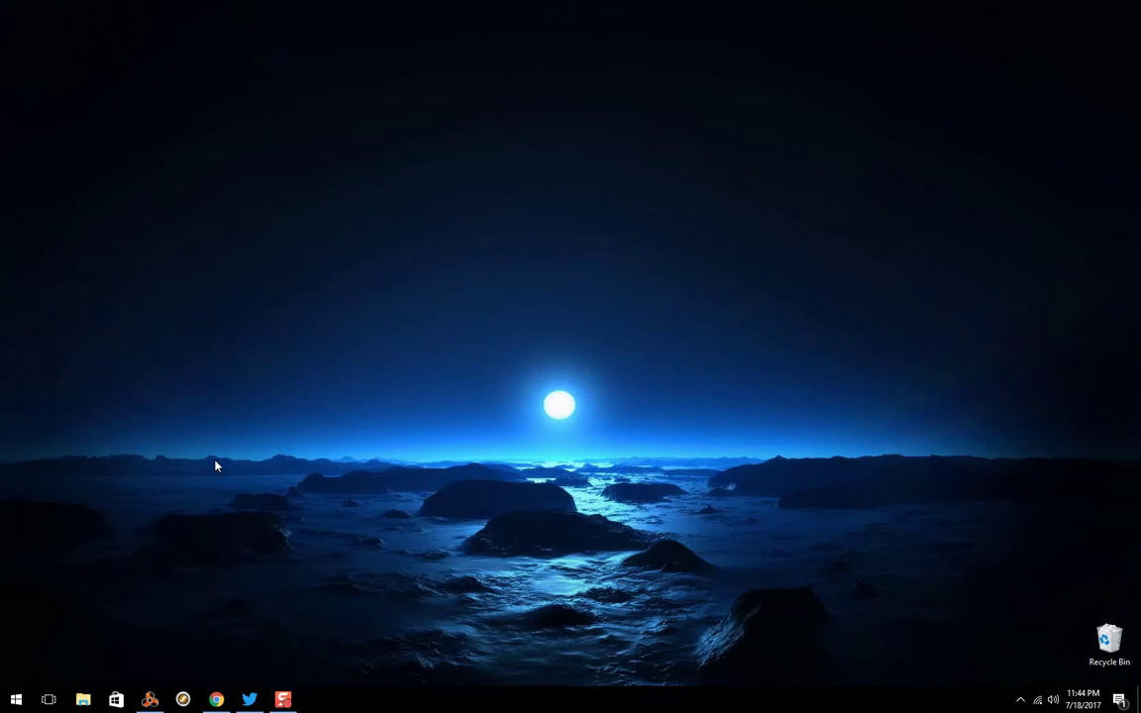
- Restore the Bass Head.reason window from the taskbar
left_click(154, 703)
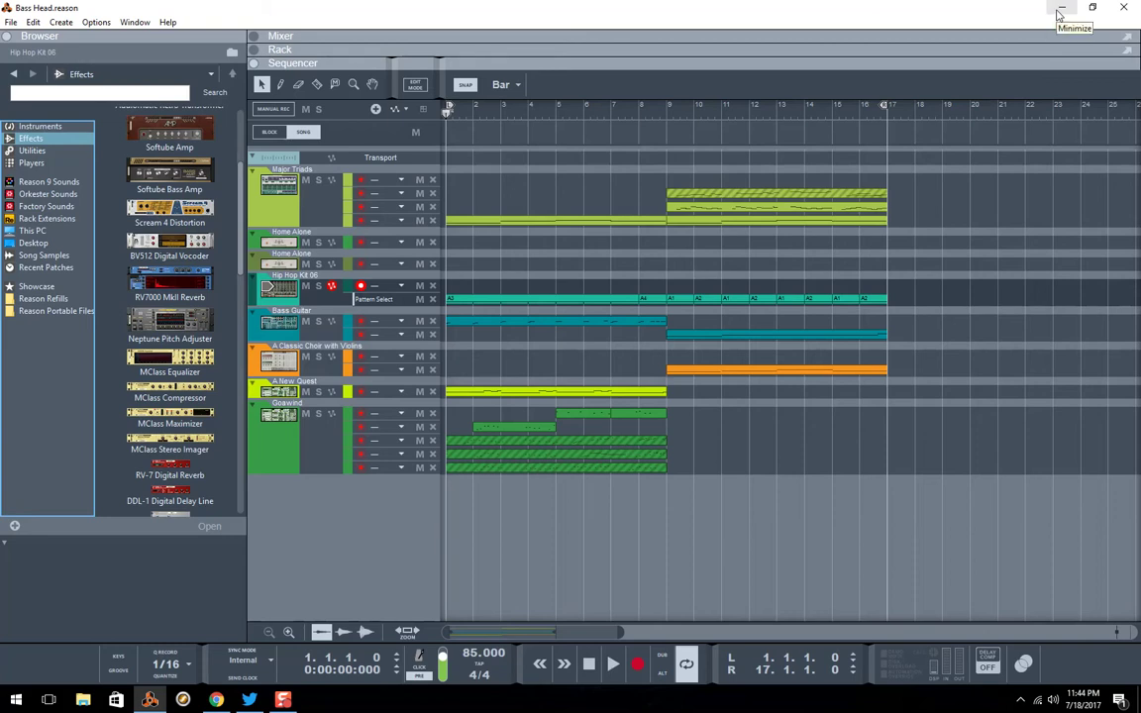
- Minimize the Reason window to reveal the Windows desktop
left_click(1060, 10)
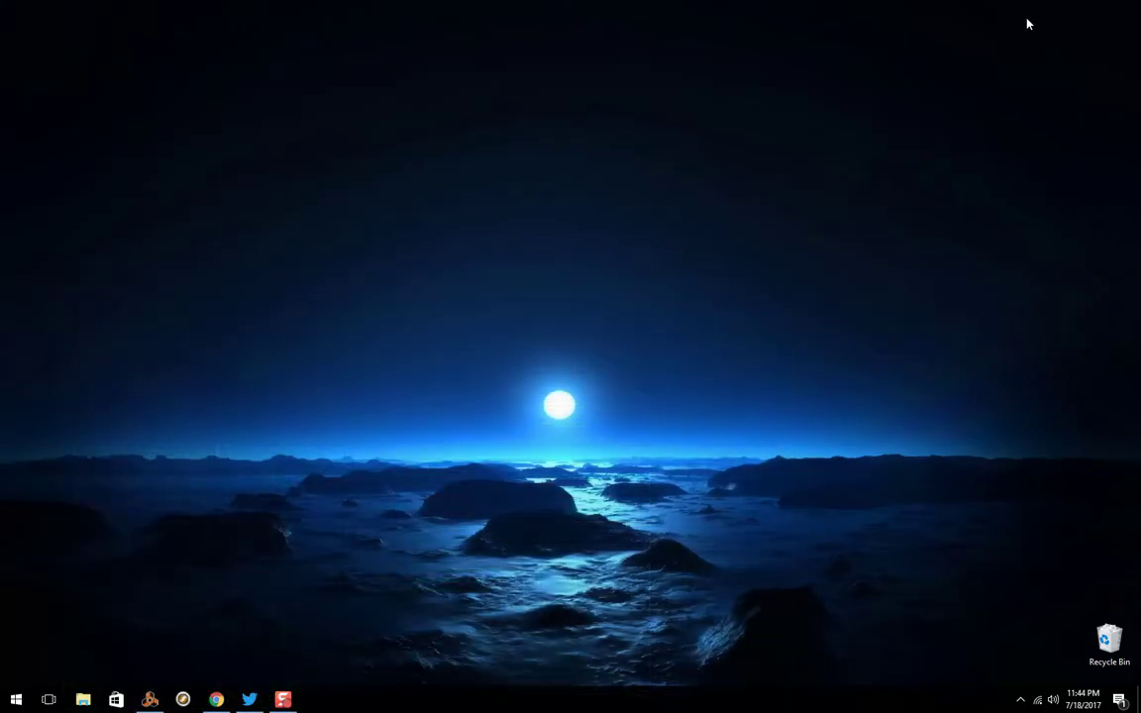
- In Chrome, search Google for 'free vst plugins' and open the VST 4 FREE site
left_click(216, 699)
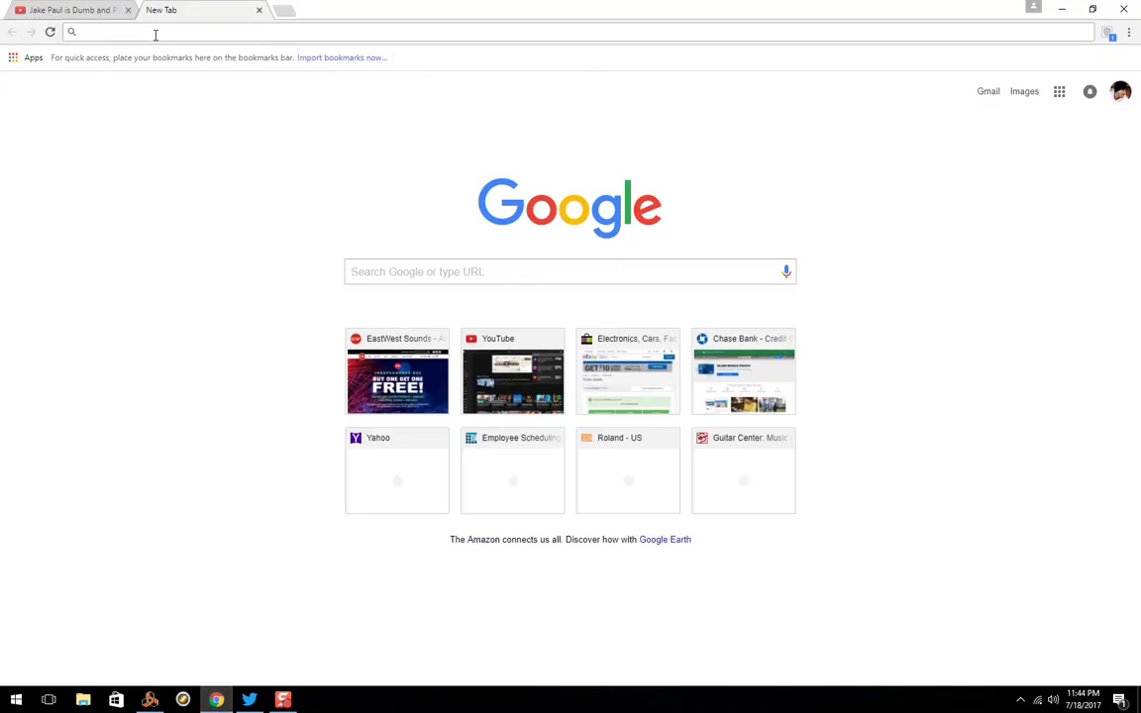
type("free")
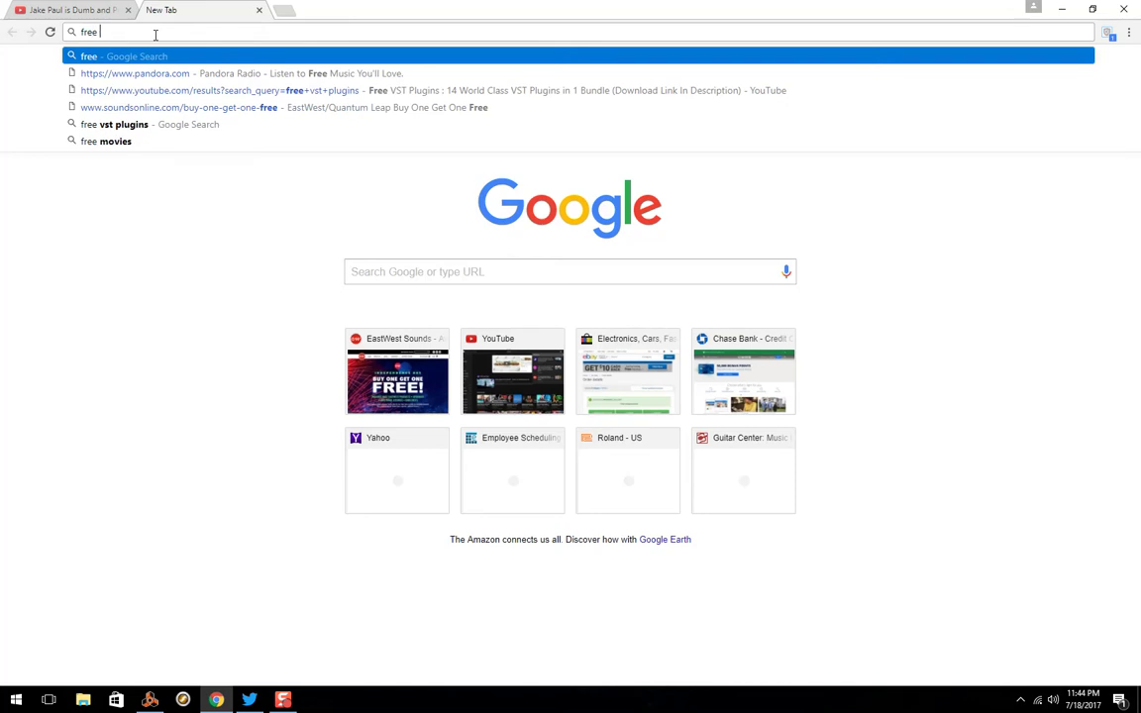
type(" vst")
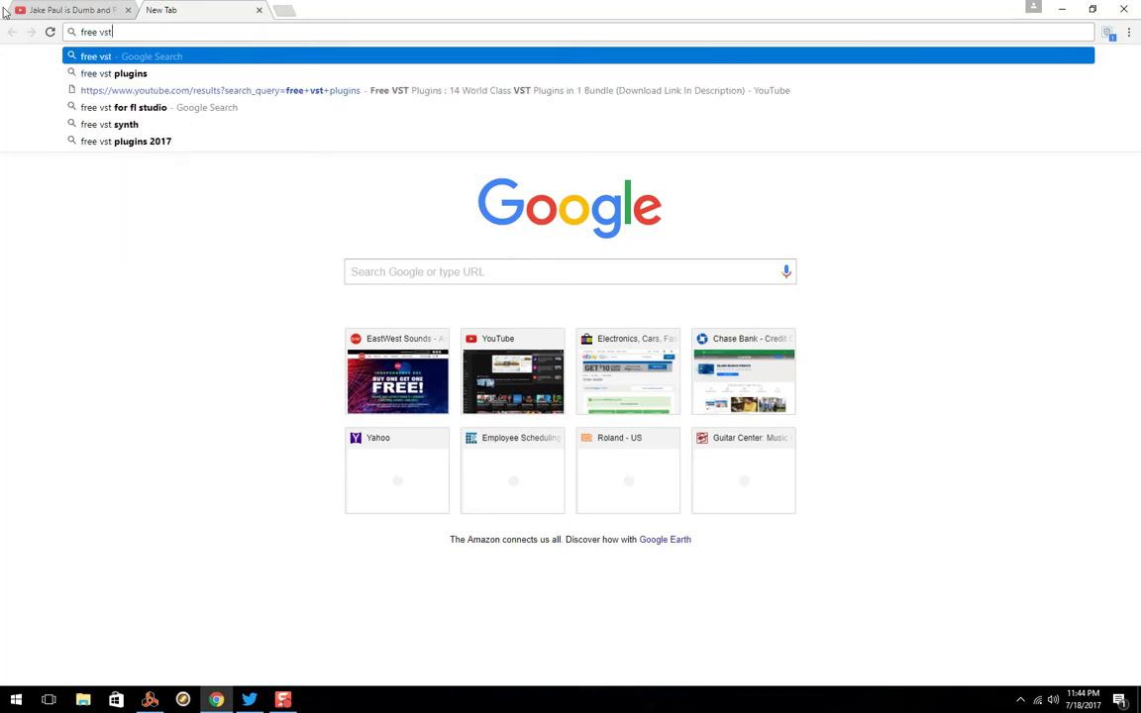
left_click(114, 74)
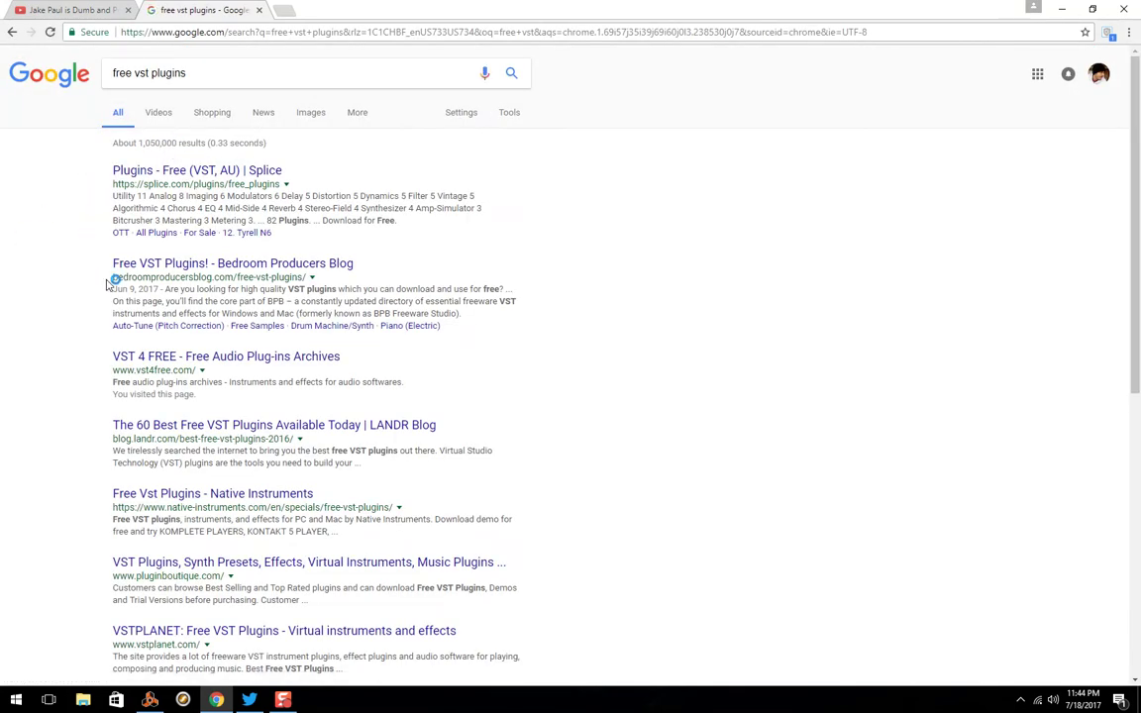
left_click(159, 361)
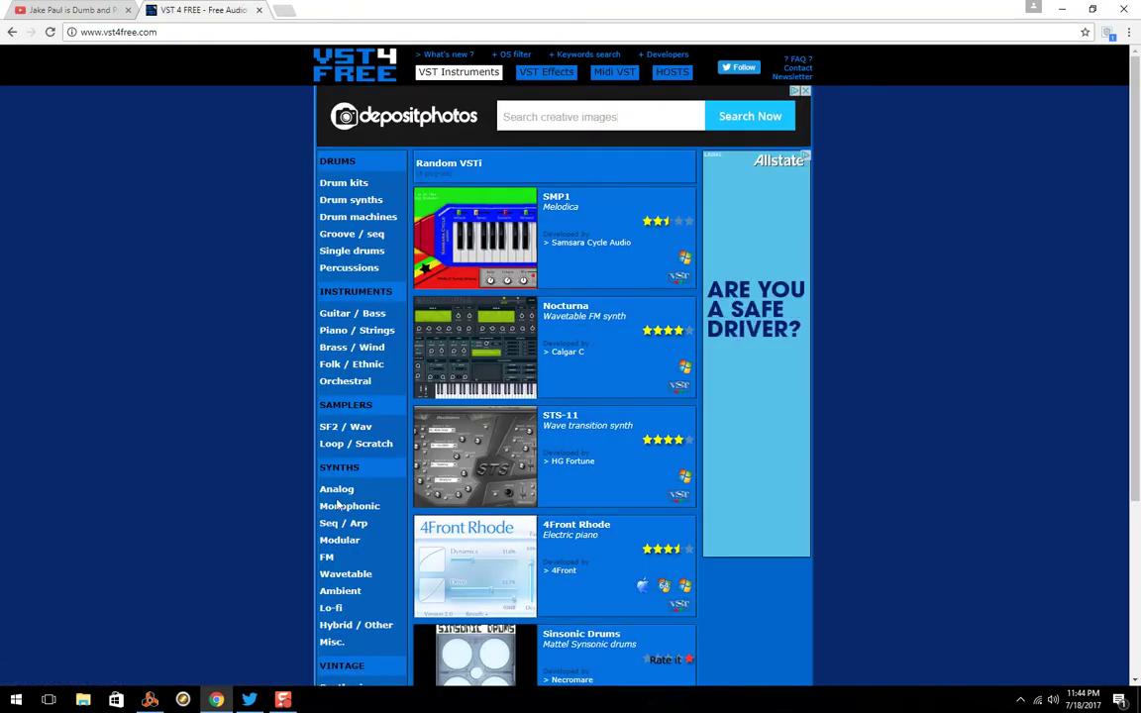
- Download the 80-vox Win 32 VST zip from Vintage > Synthesizers and open it
scroll(274, 574, "down", 3)
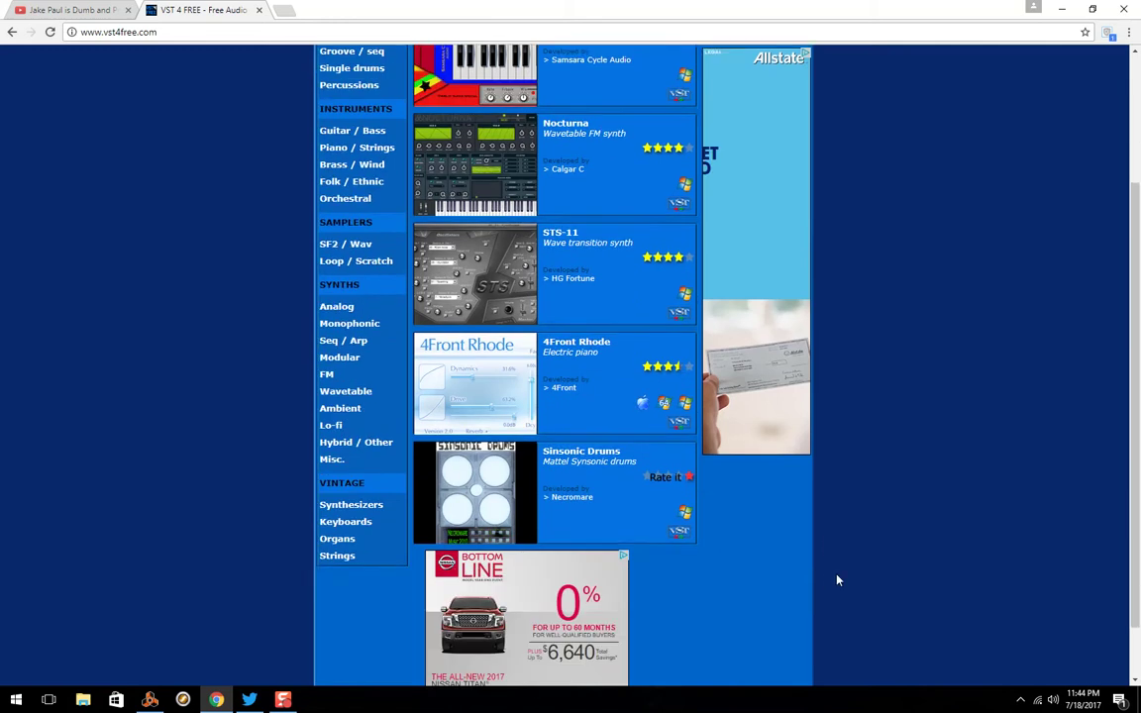
scroll(315, 306, "up", 3)
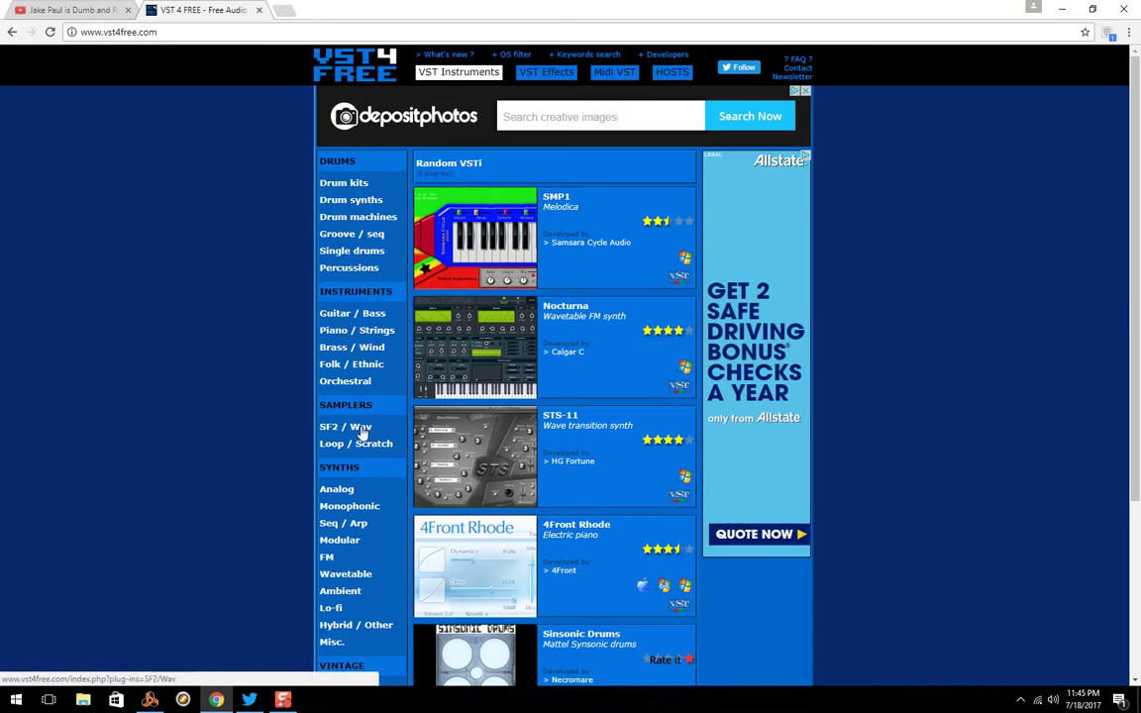
scroll(351, 514, "down", 2)
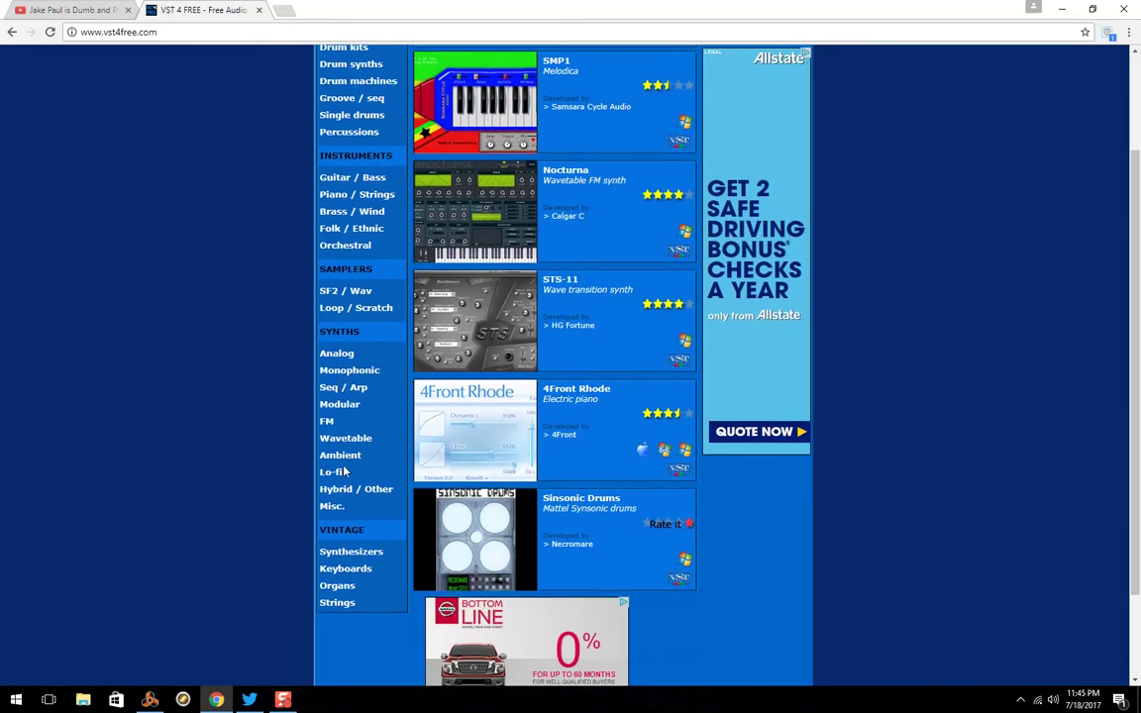
left_click(352, 555)
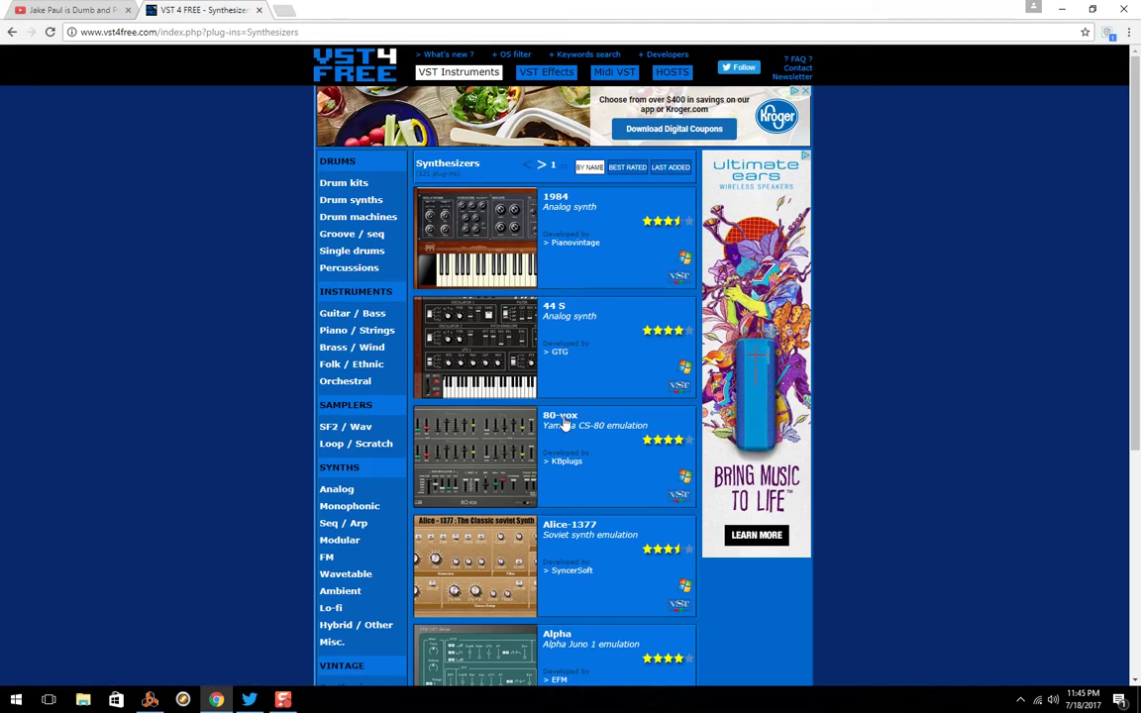
left_click(564, 424)
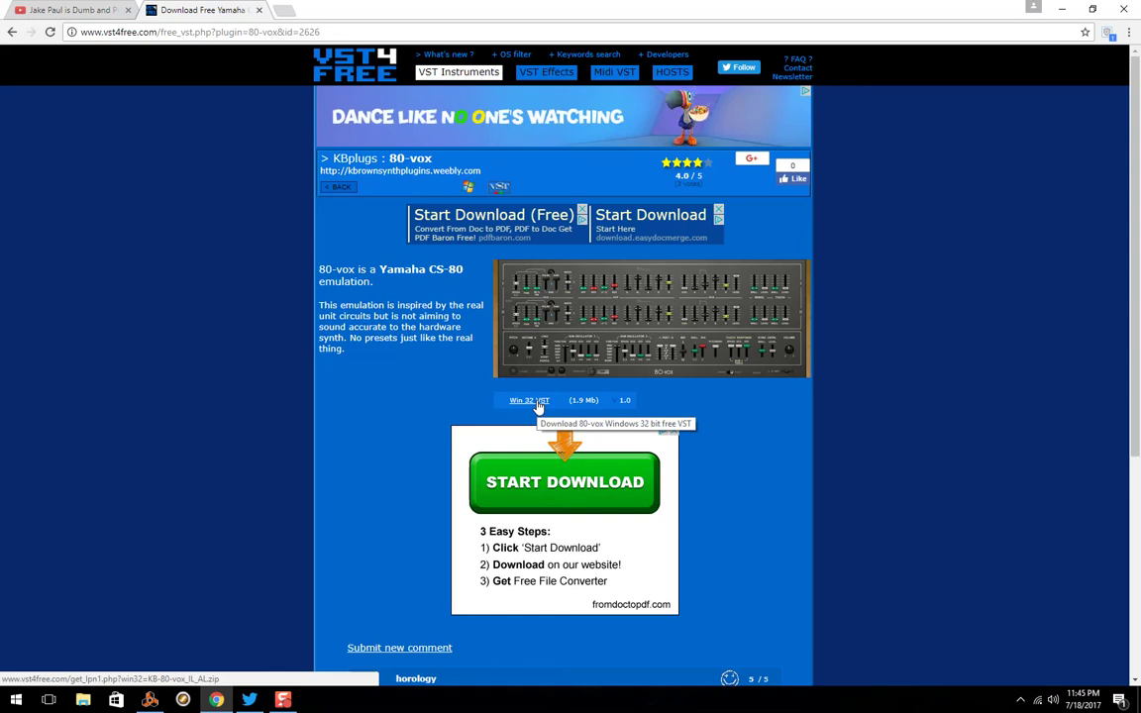
left_click(536, 401)
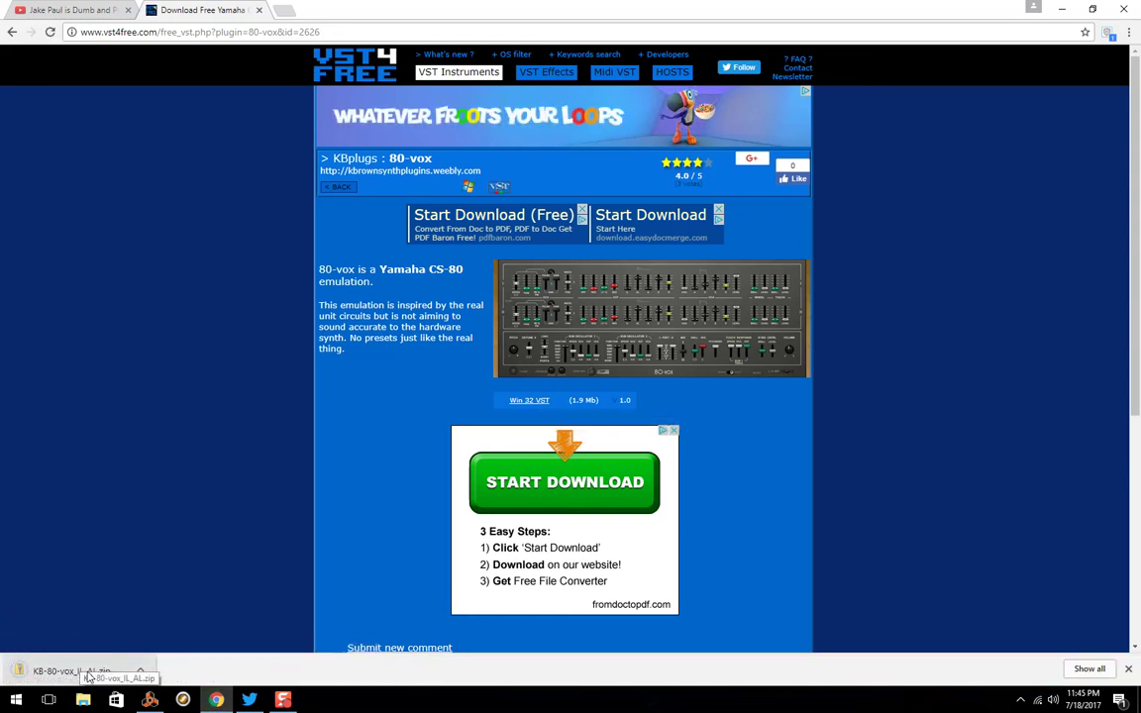
left_click(87, 673)
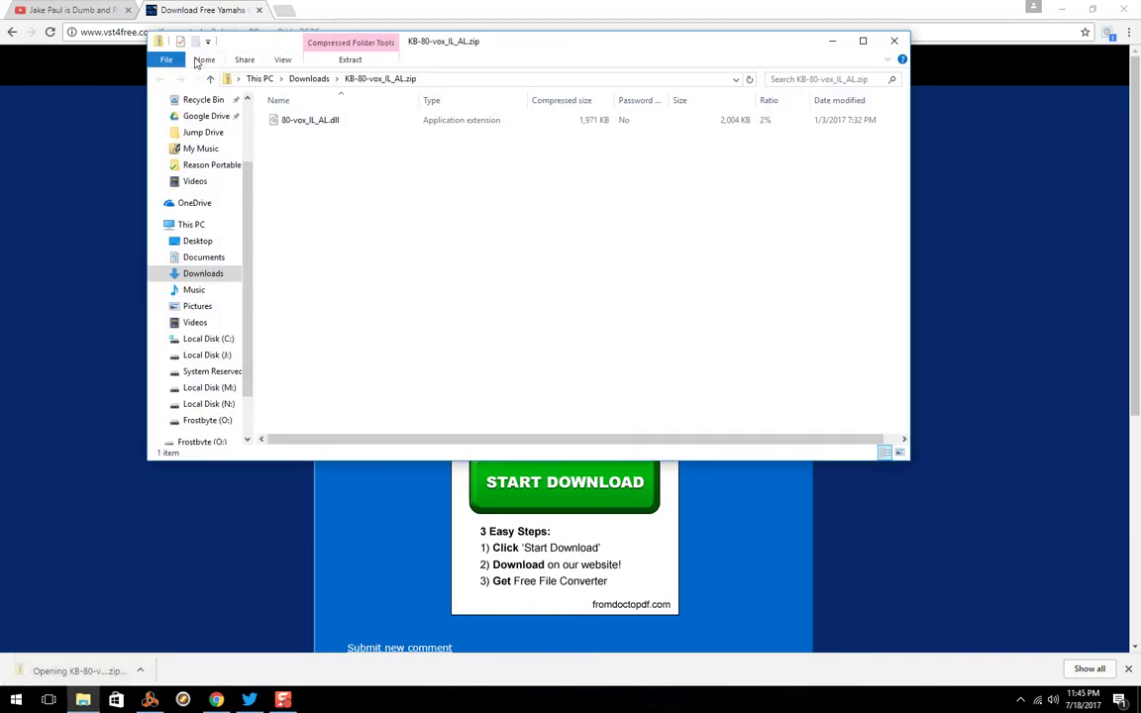
- Extract the zip's 80-vox_IL_AL.dll to the Desktop, then close the zip window and minimize Chrome
left_click(347, 60)
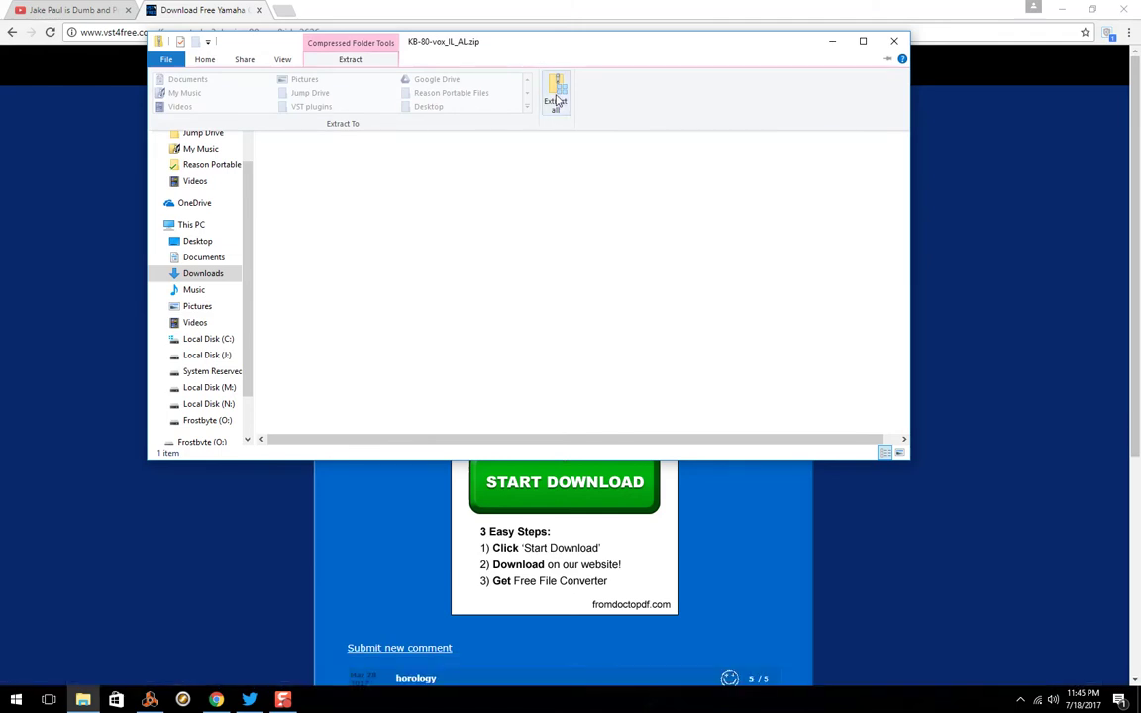
left_click(329, 224)
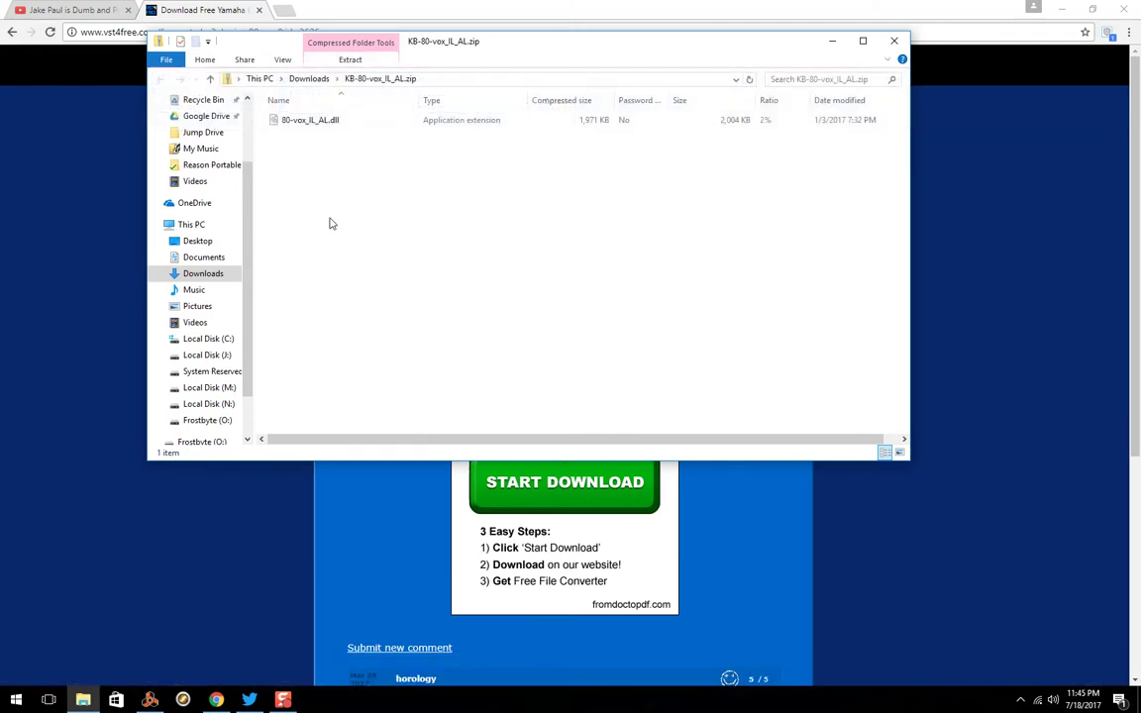
left_click(349, 60)
left_click(551, 91)
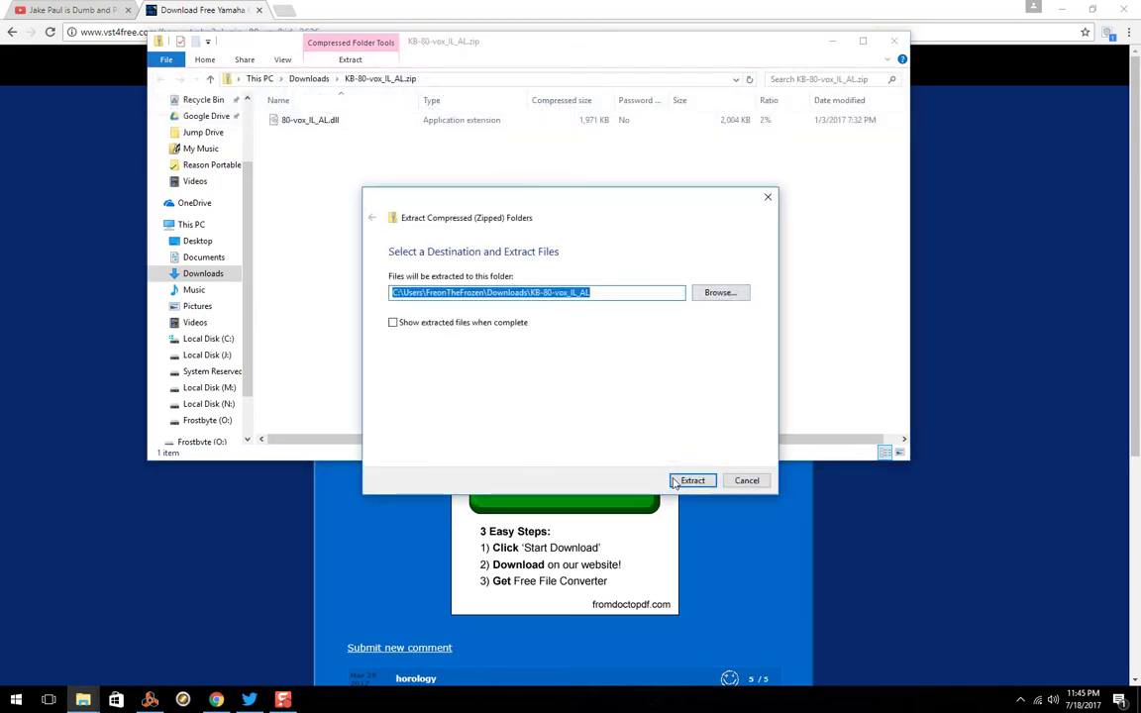
left_click(698, 292)
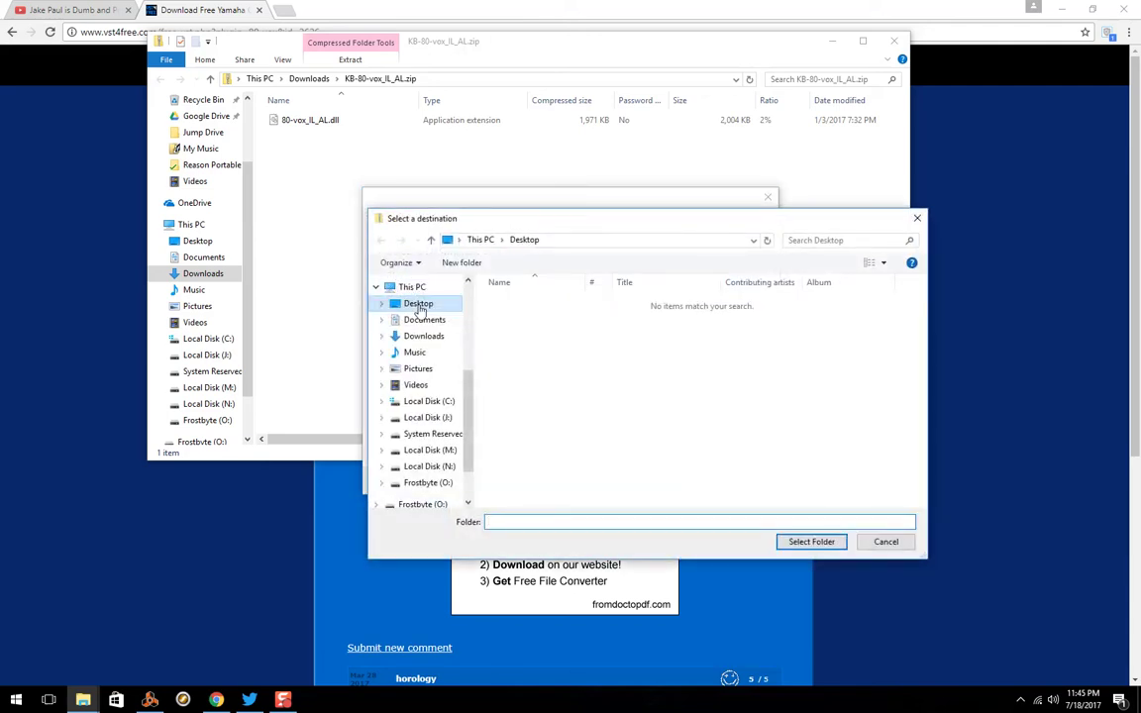
left_click(811, 542)
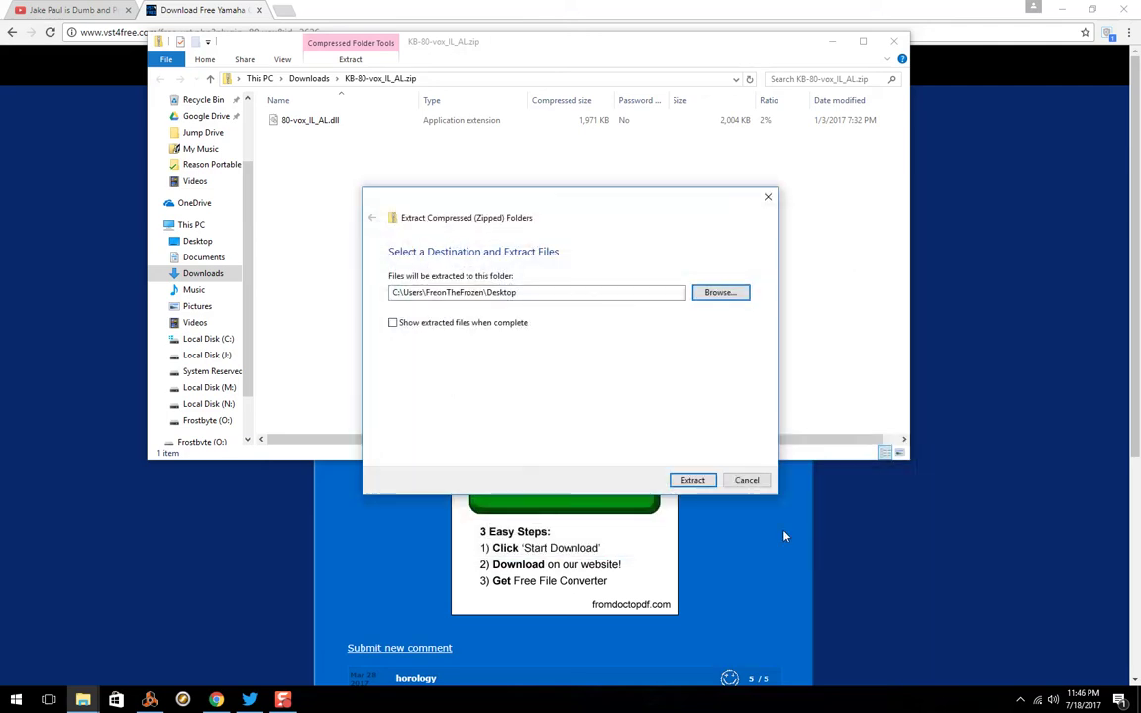
left_click(693, 482)
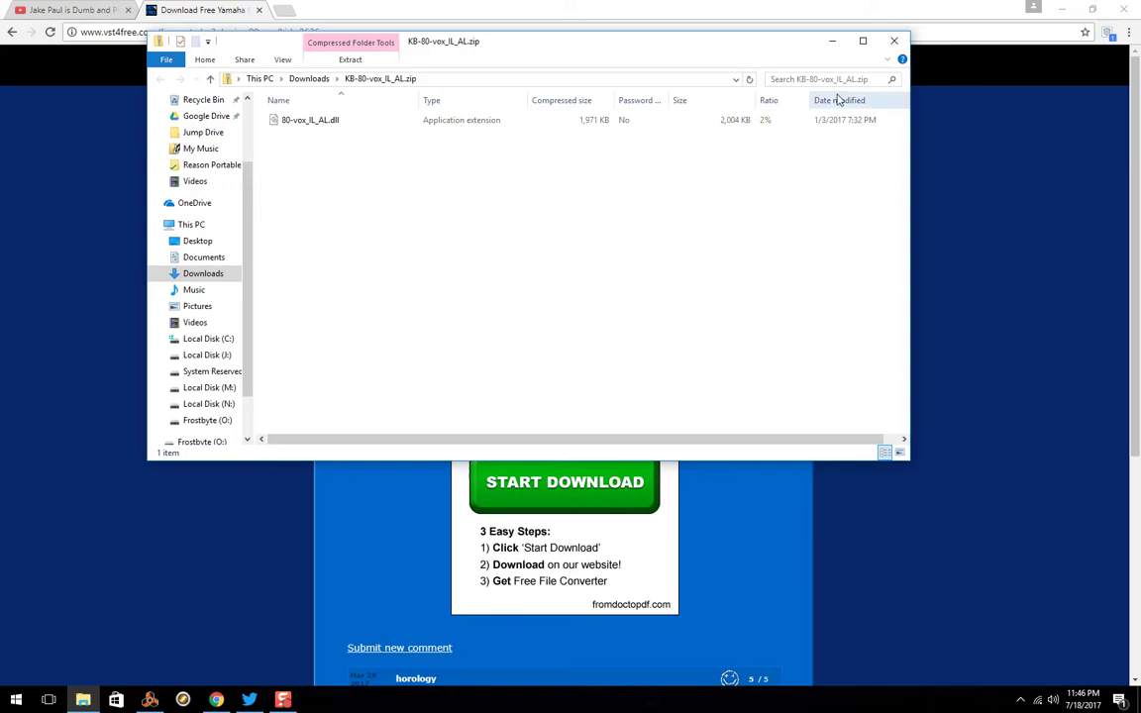
left_click(894, 41)
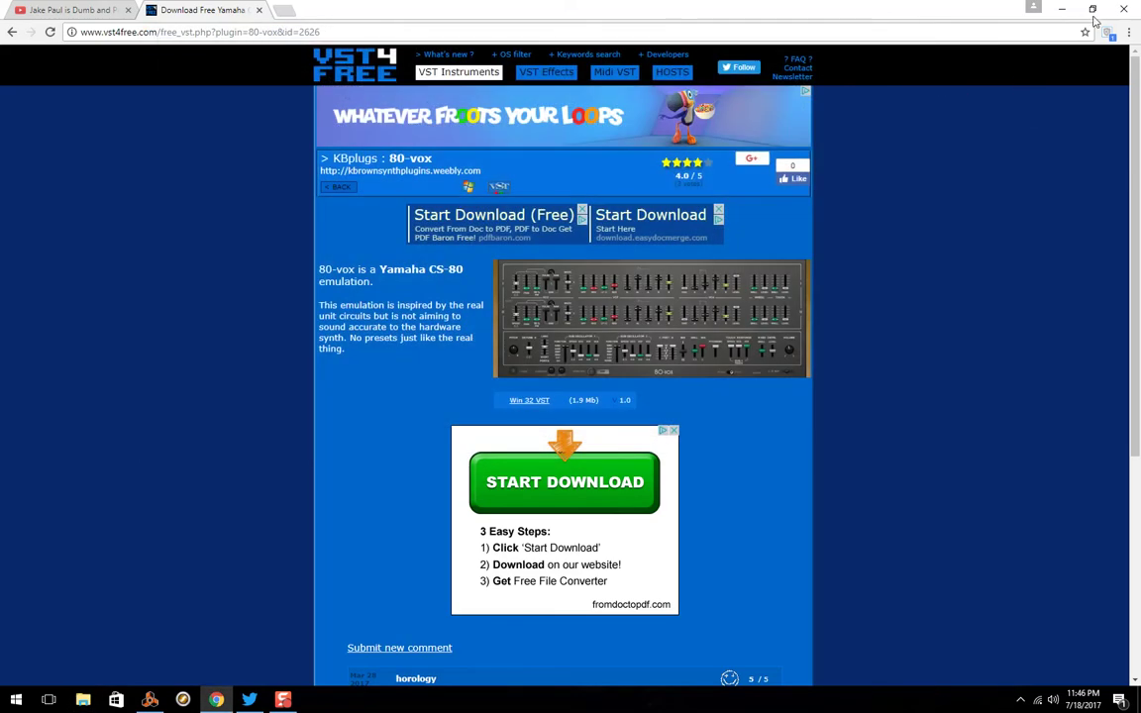
left_click(1061, 9)
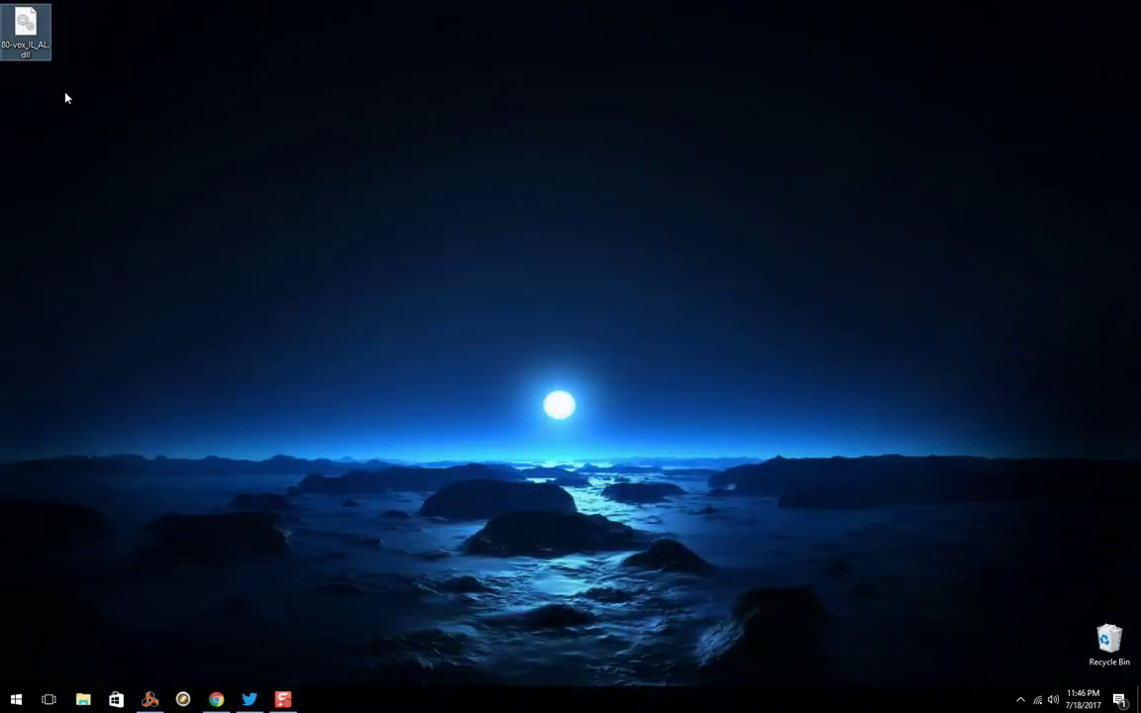
- Open C:\Program Files\VST plugins in File Explorer
left_click_drag(27, 32, 76, 151)
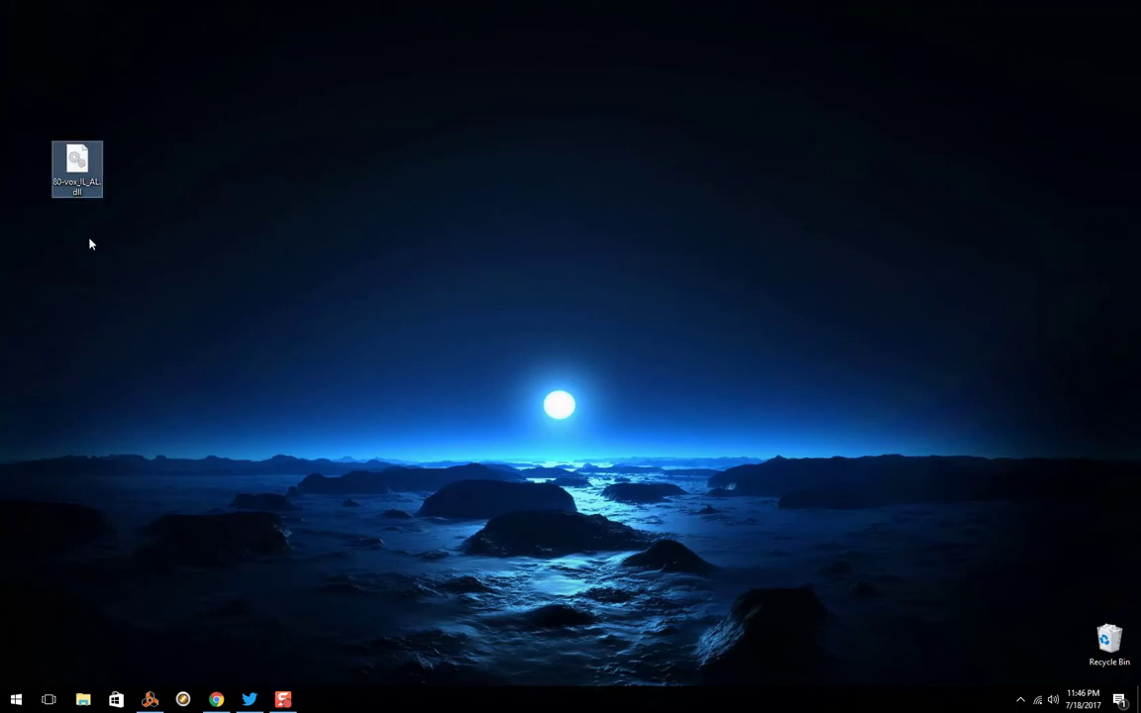
left_click(85, 203)
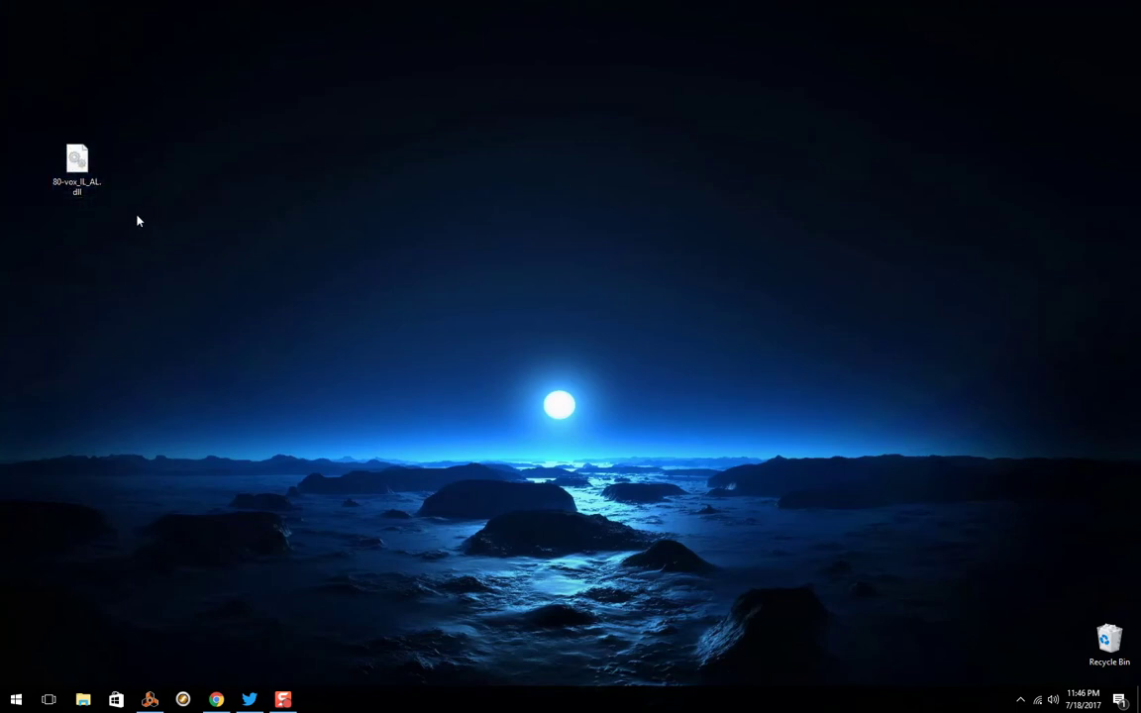
left_click(82, 699)
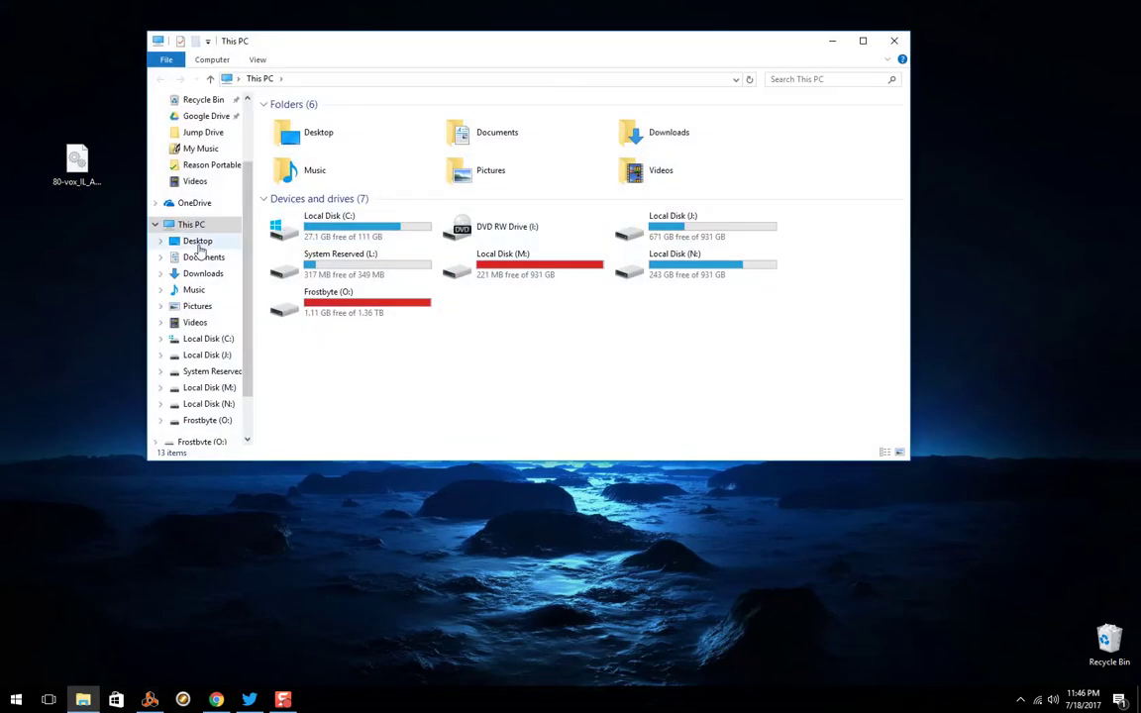
double_click(367, 230)
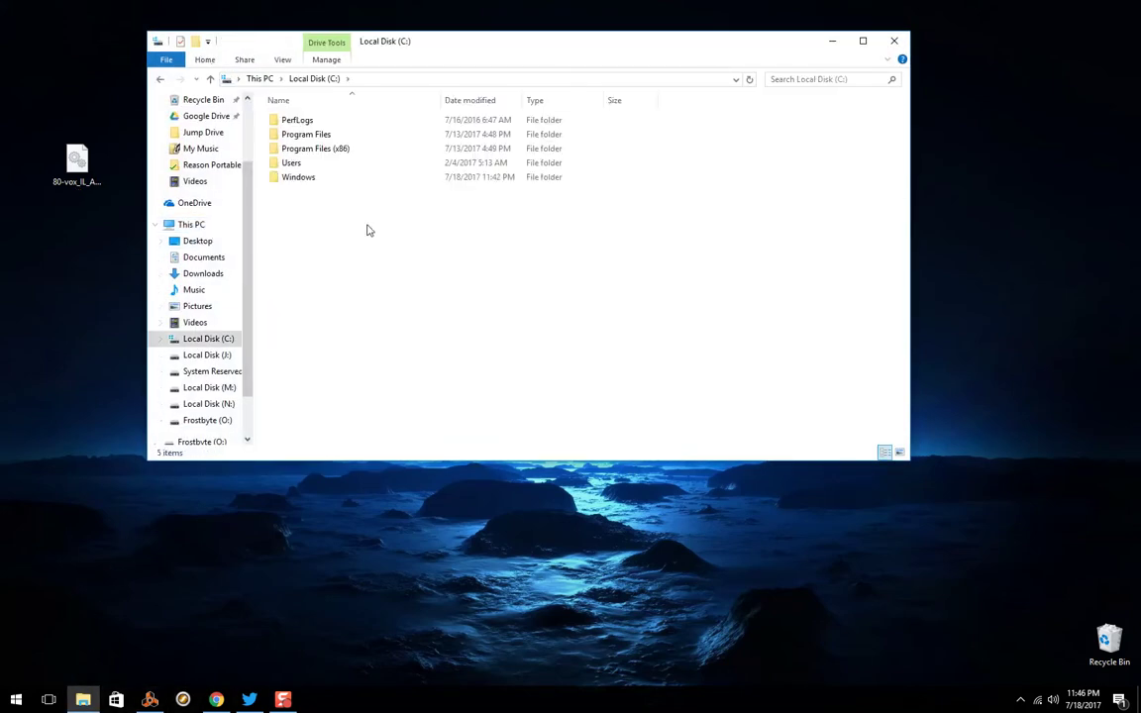
double_click(309, 134)
scroll(319, 268, "down", 1)
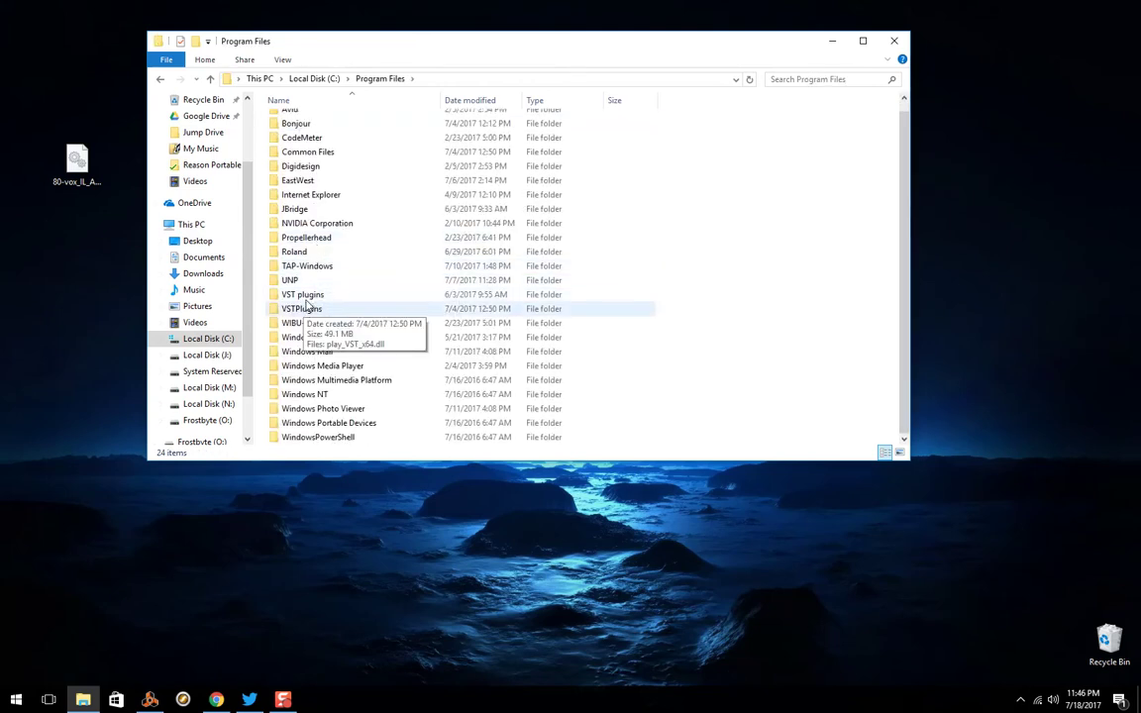
double_click(302, 308)
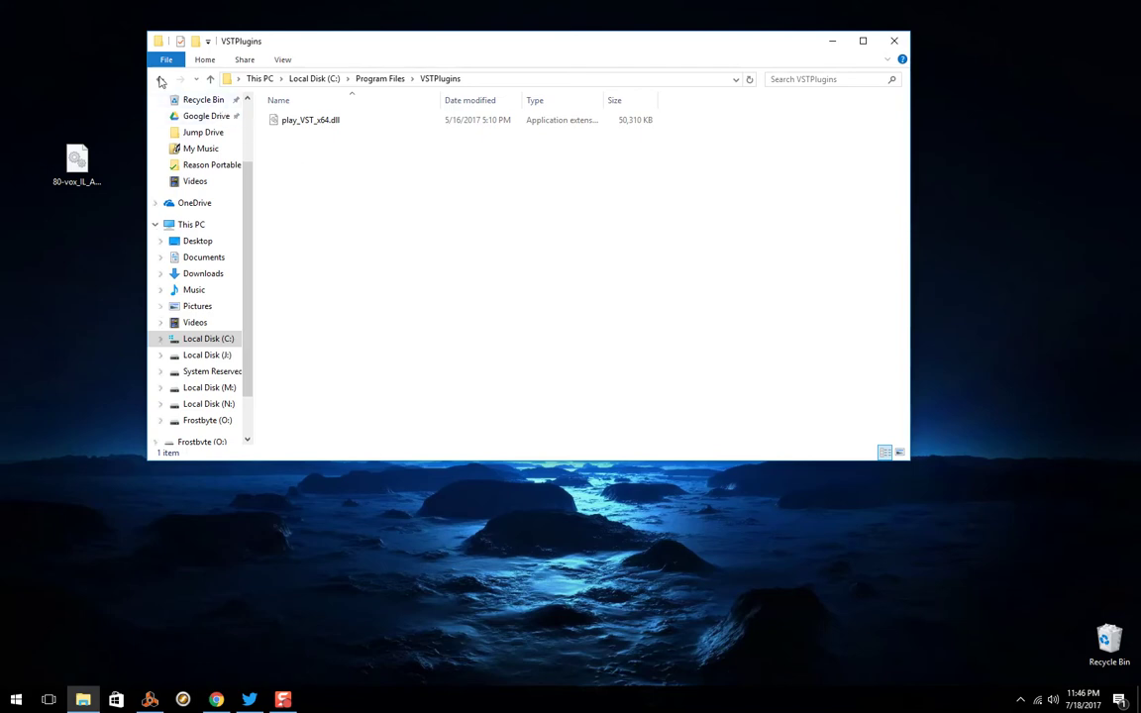
key("BackSpace")
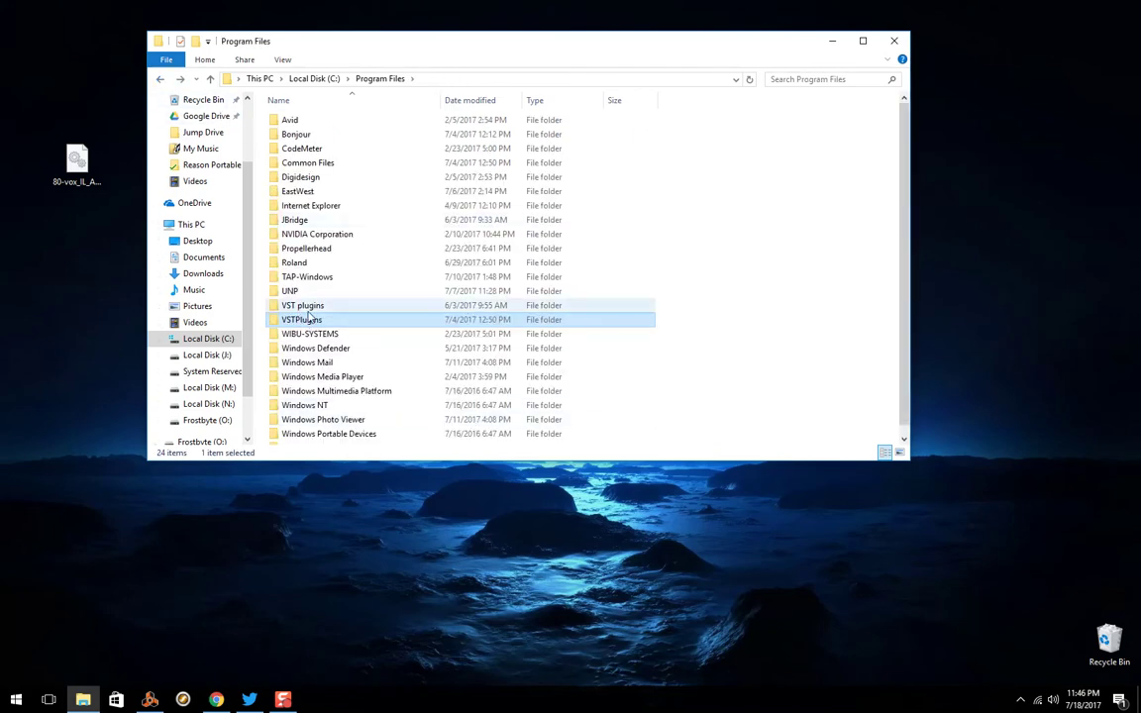
double_click(300, 307)
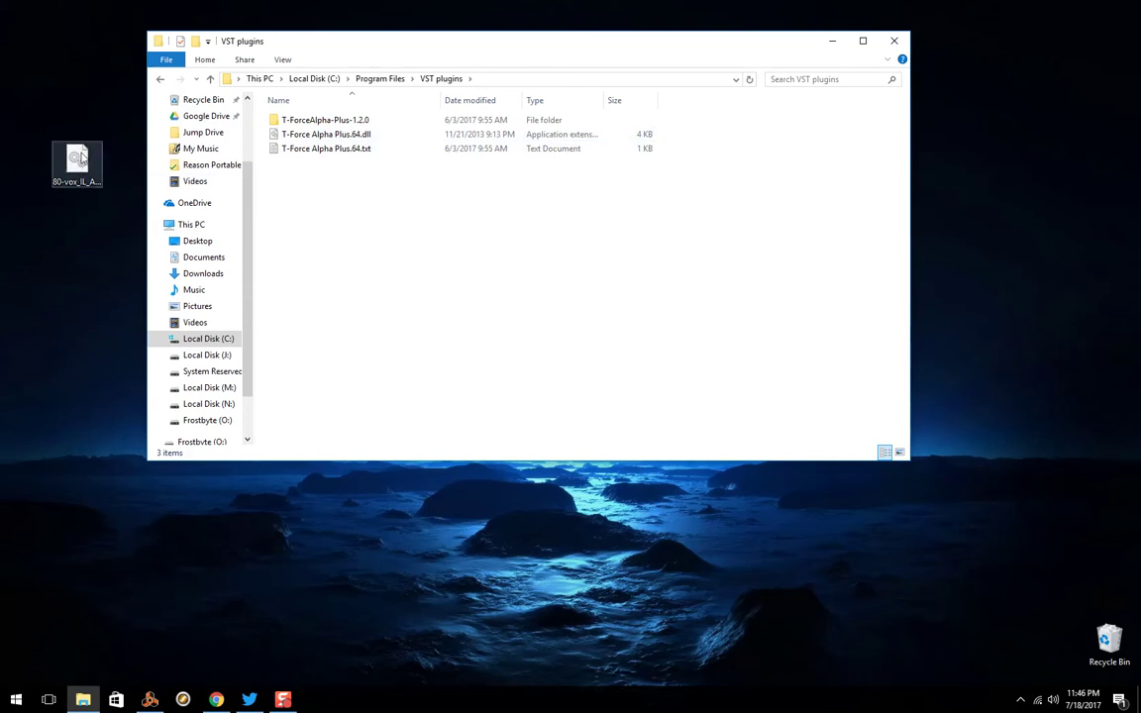
- Move 80-vox_IL_AL.dll from the Desktop into VST plugins, granting administrator permission
left_click_drag(78, 160, 316, 204)
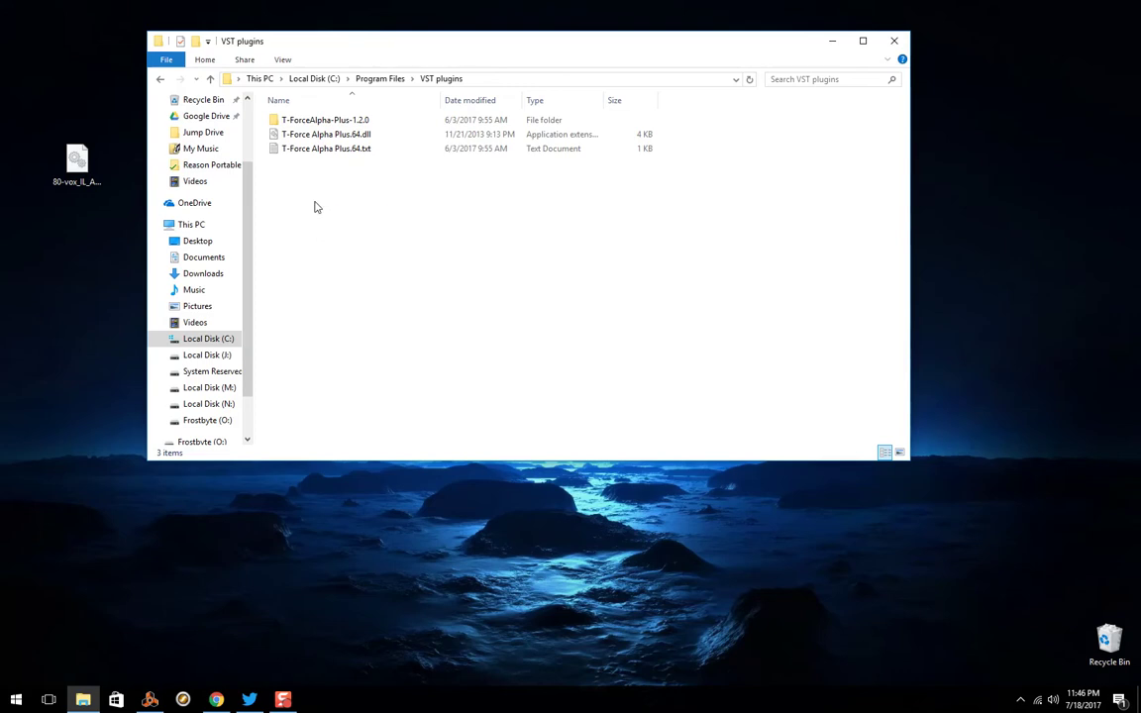
left_click(530, 260)
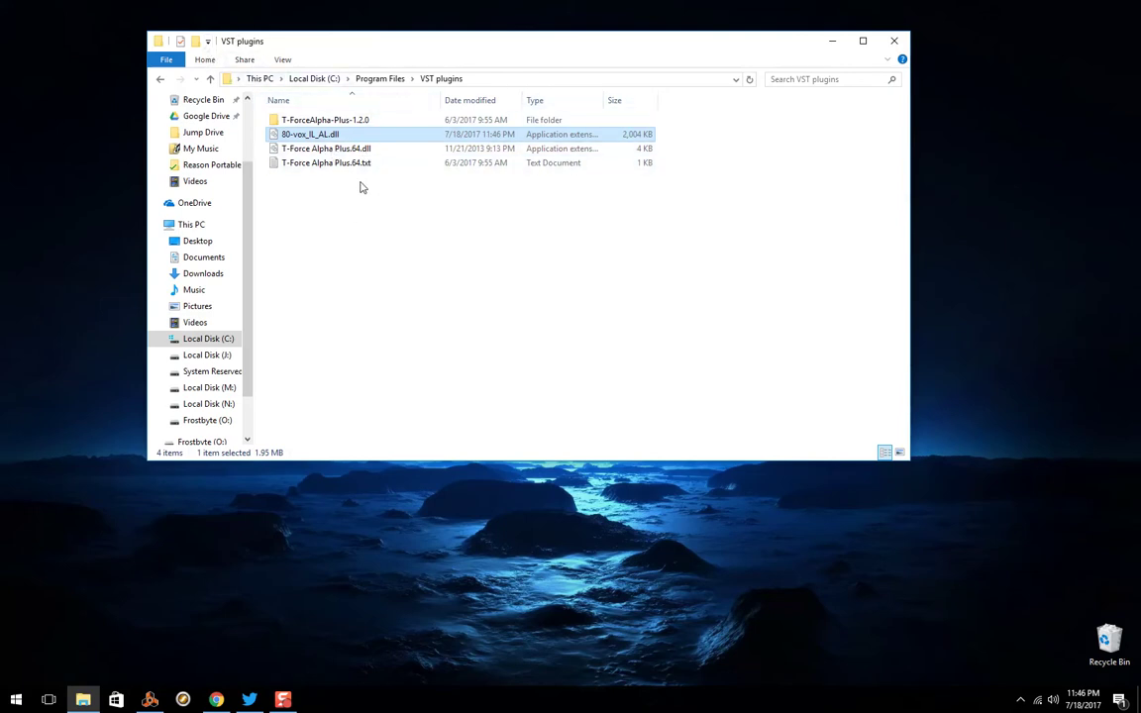
left_click(356, 234)
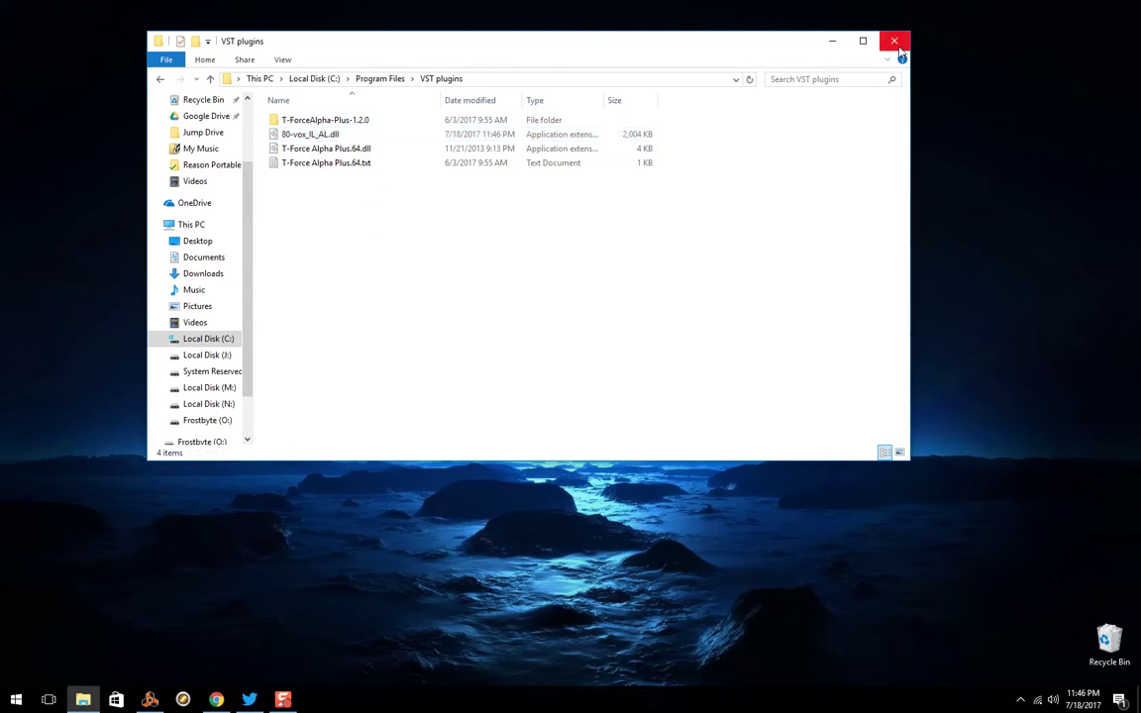
- Launch jBridger and choose an x64 host with bridging files in a specified directory
left_click(832, 42)
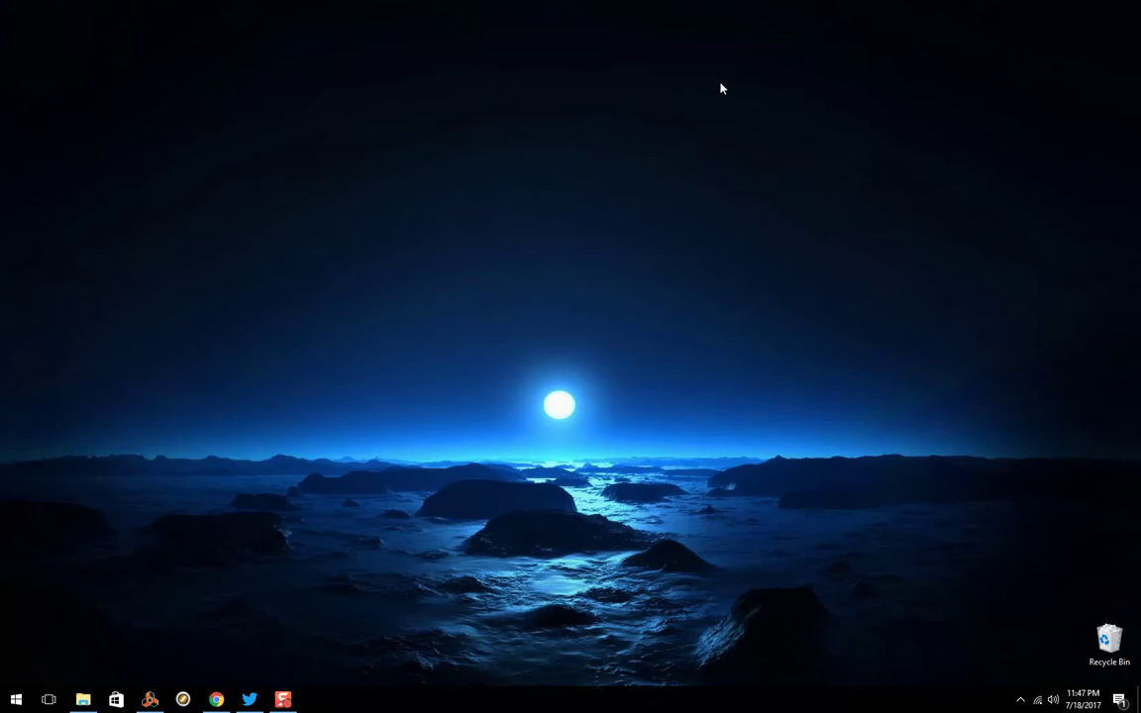
left_click(16, 698)
scroll(143, 417, "down", 5)
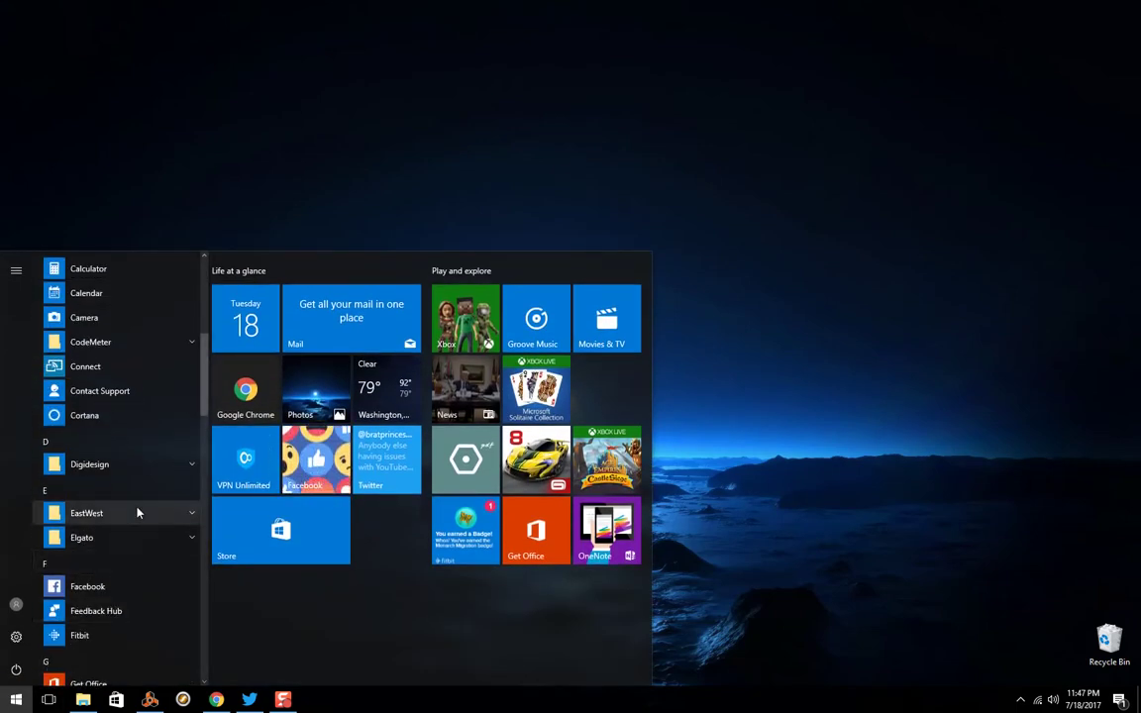
scroll(139, 525, "down", 3)
scroll(139, 548, "down", 2)
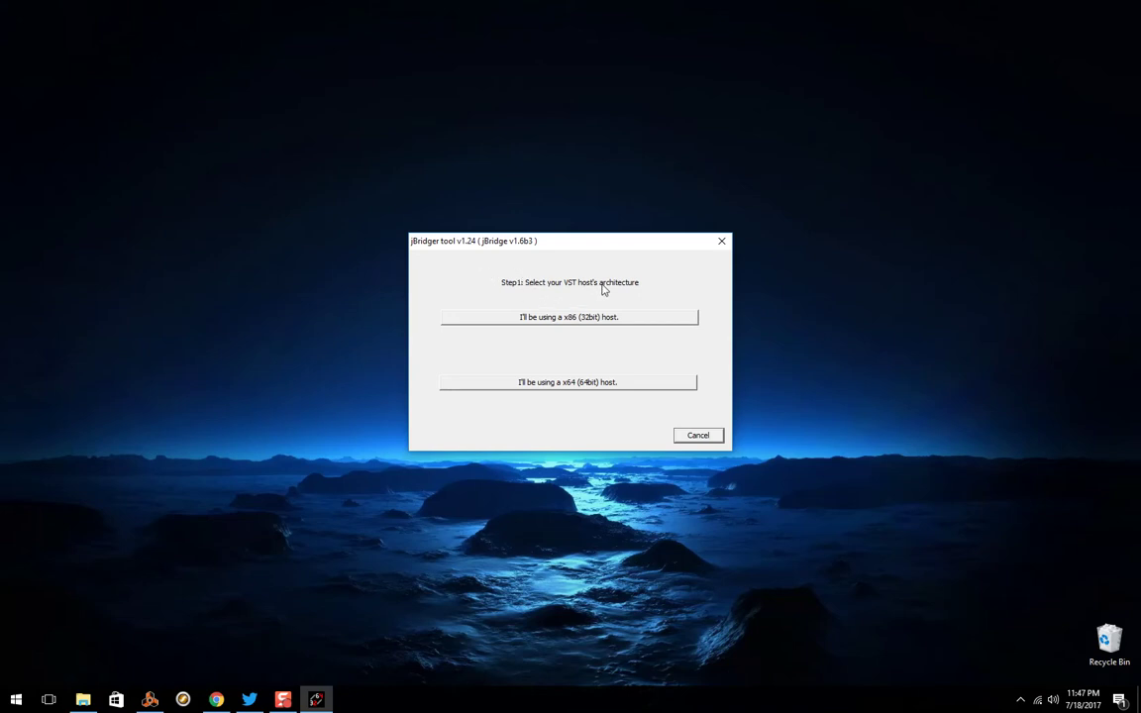
left_click(558, 383)
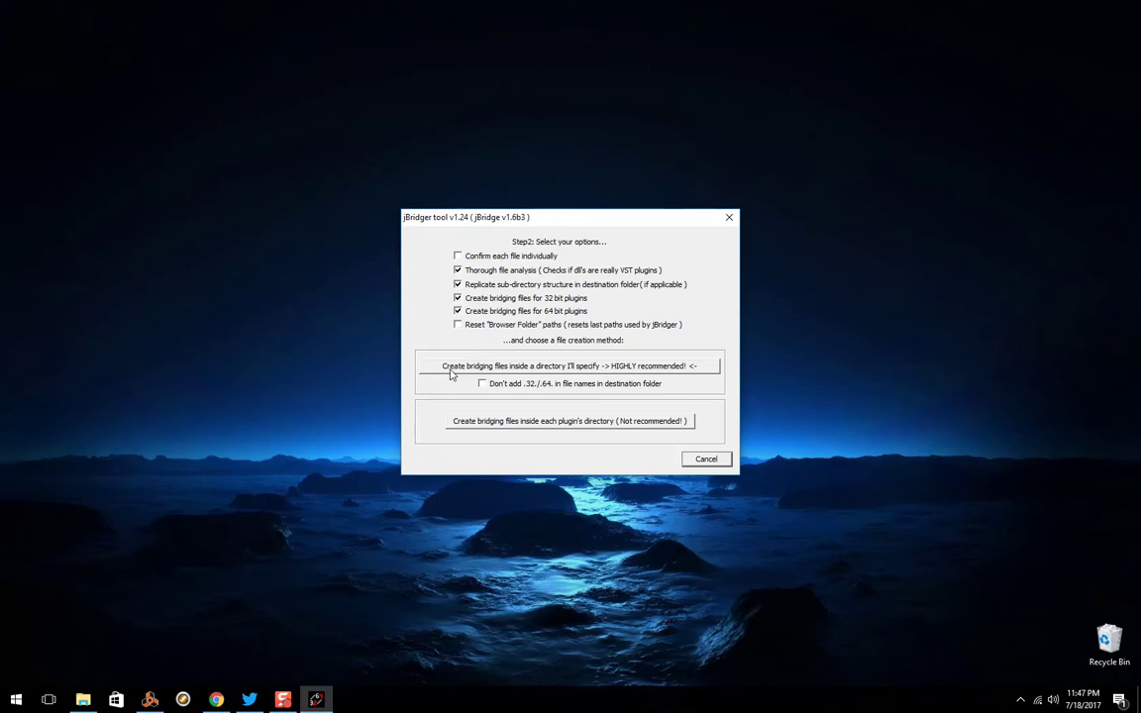
left_click(580, 366)
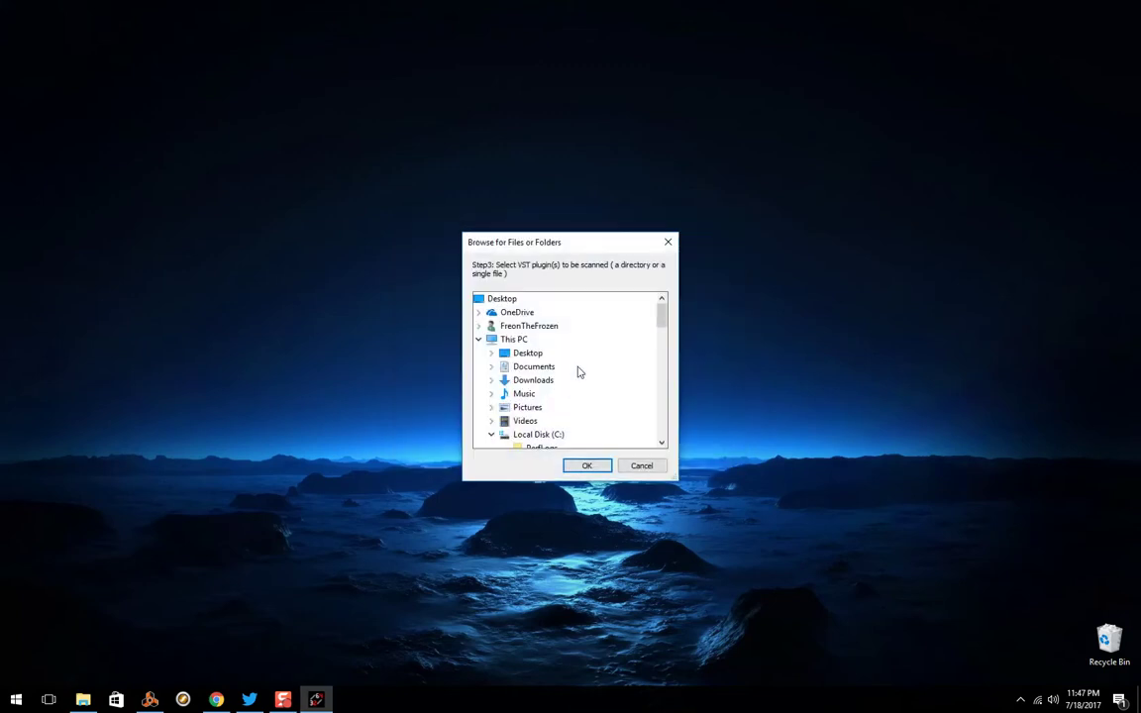
- Select 80-vox_IL_AL.dll to bridge, try VST plugins as destination, and dismiss the same-folder warning
scroll(626, 409, "down", 12)
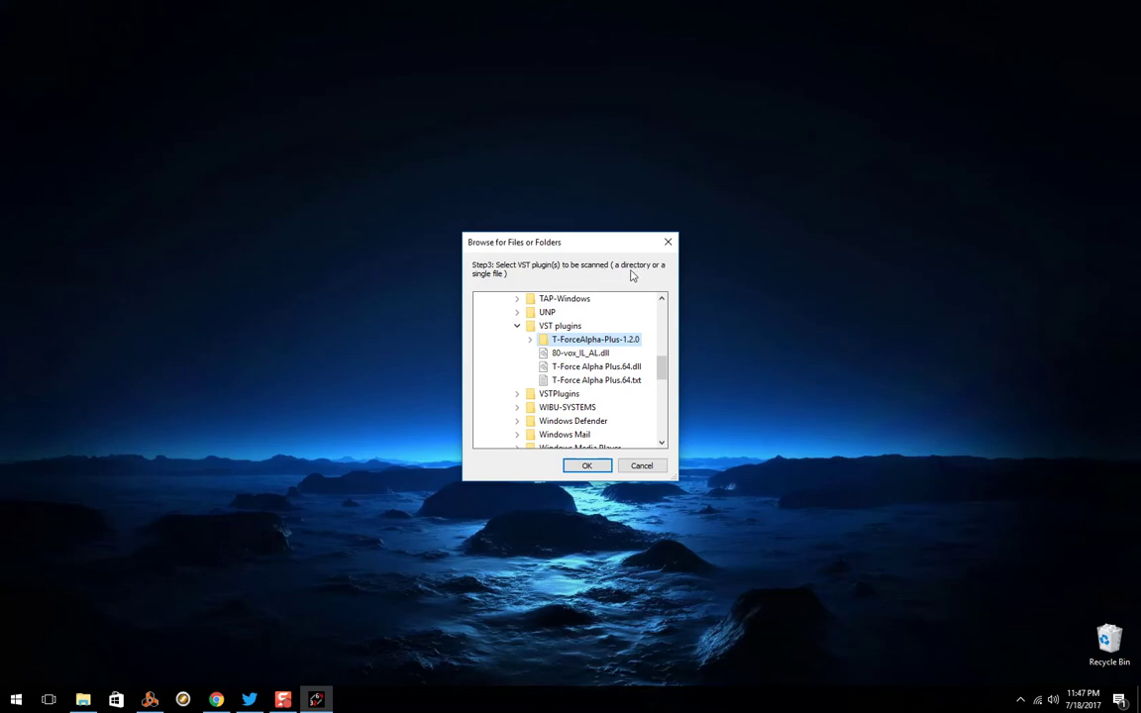
left_click(561, 353)
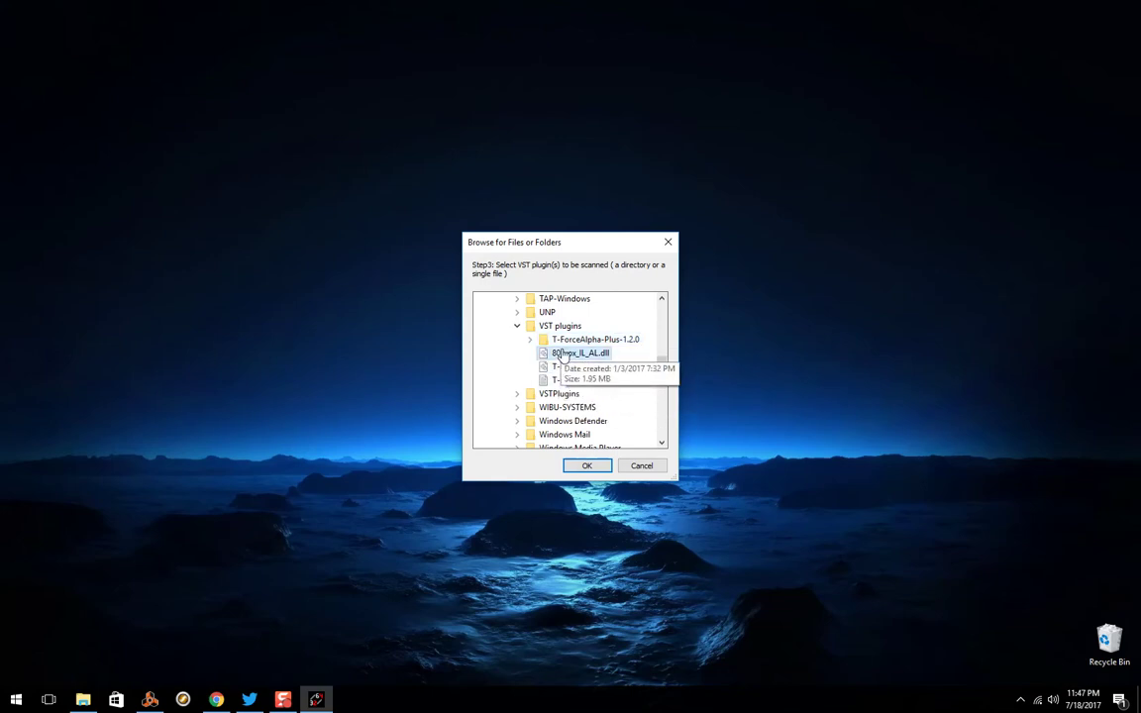
left_click(586, 466)
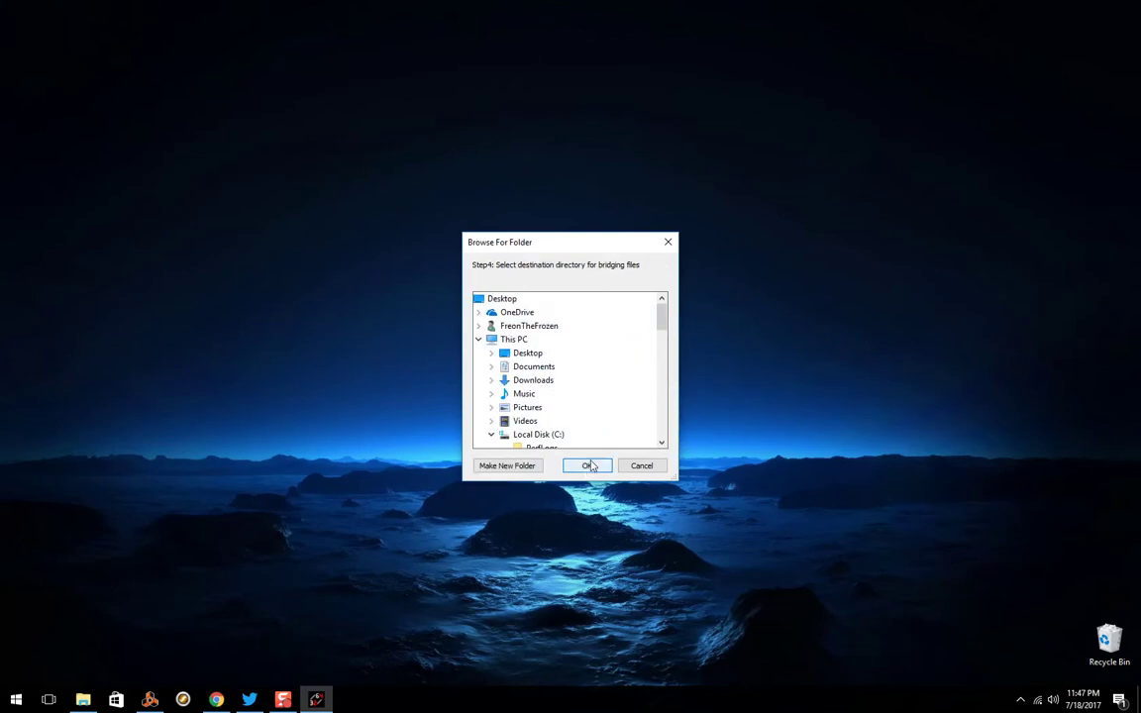
scroll(564, 387, "down", 10)
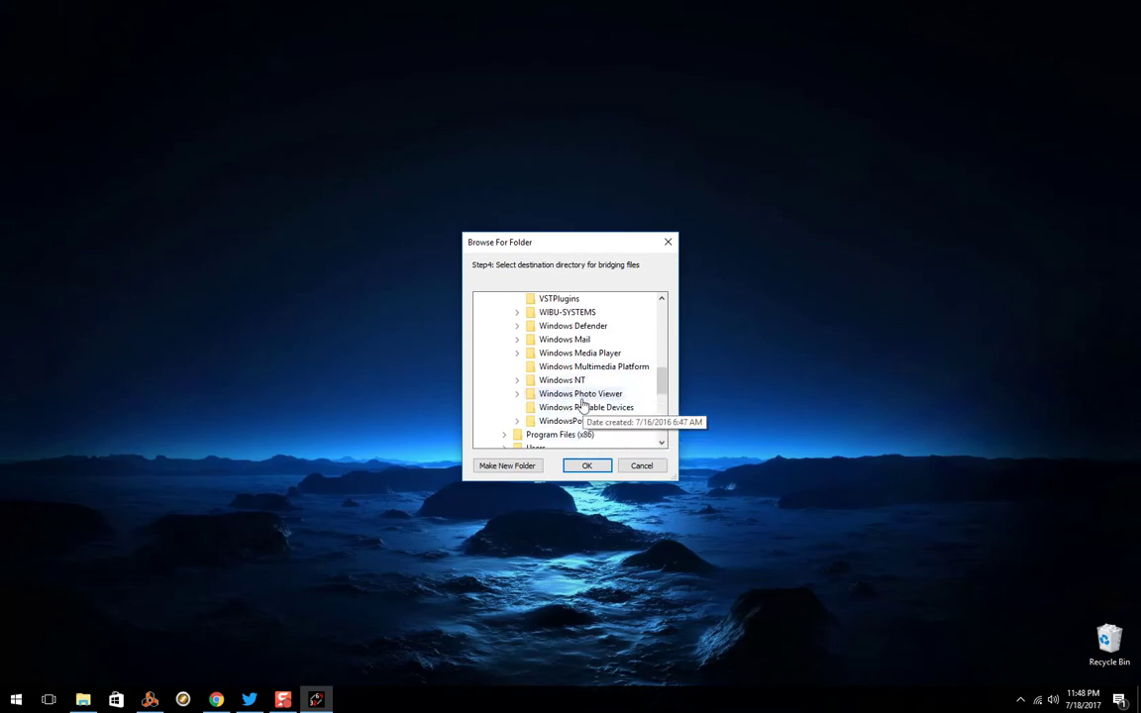
scroll(583, 401, "up", 2)
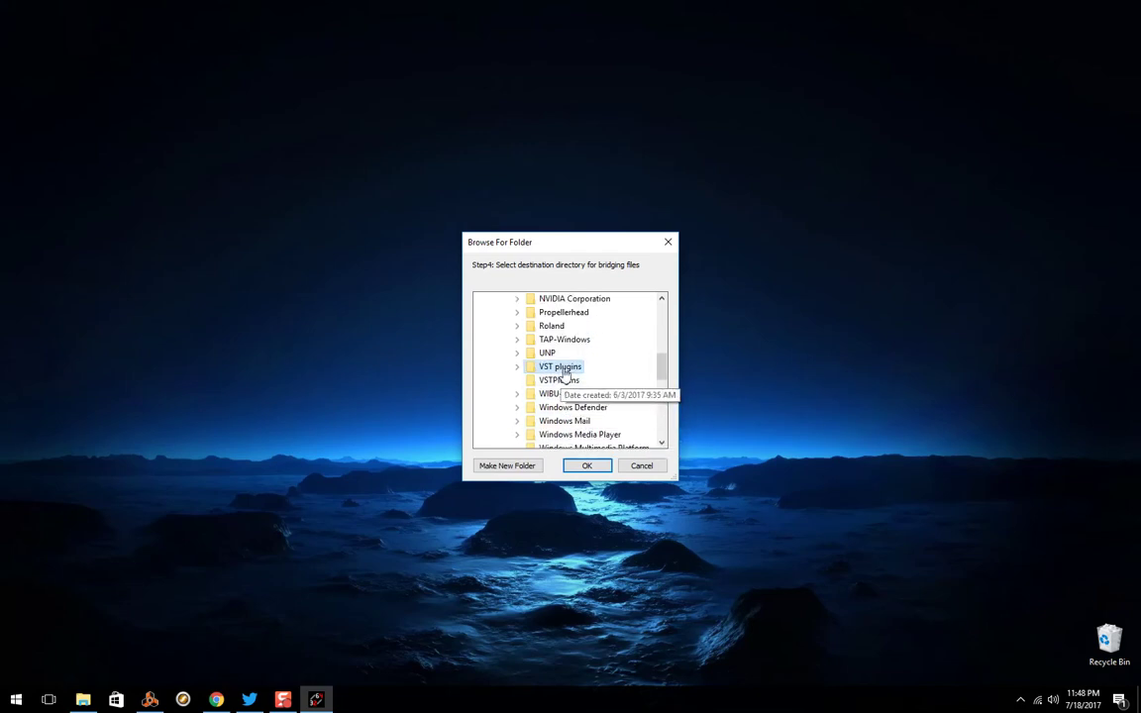
left_click(581, 469)
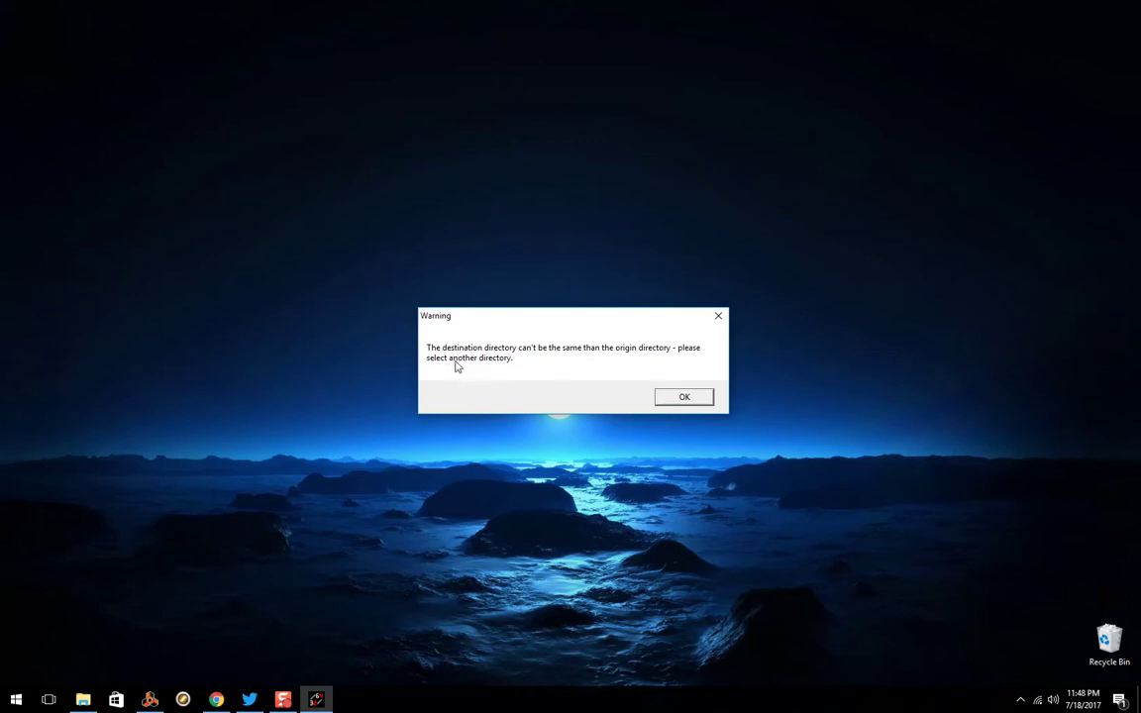
left_click(683, 396)
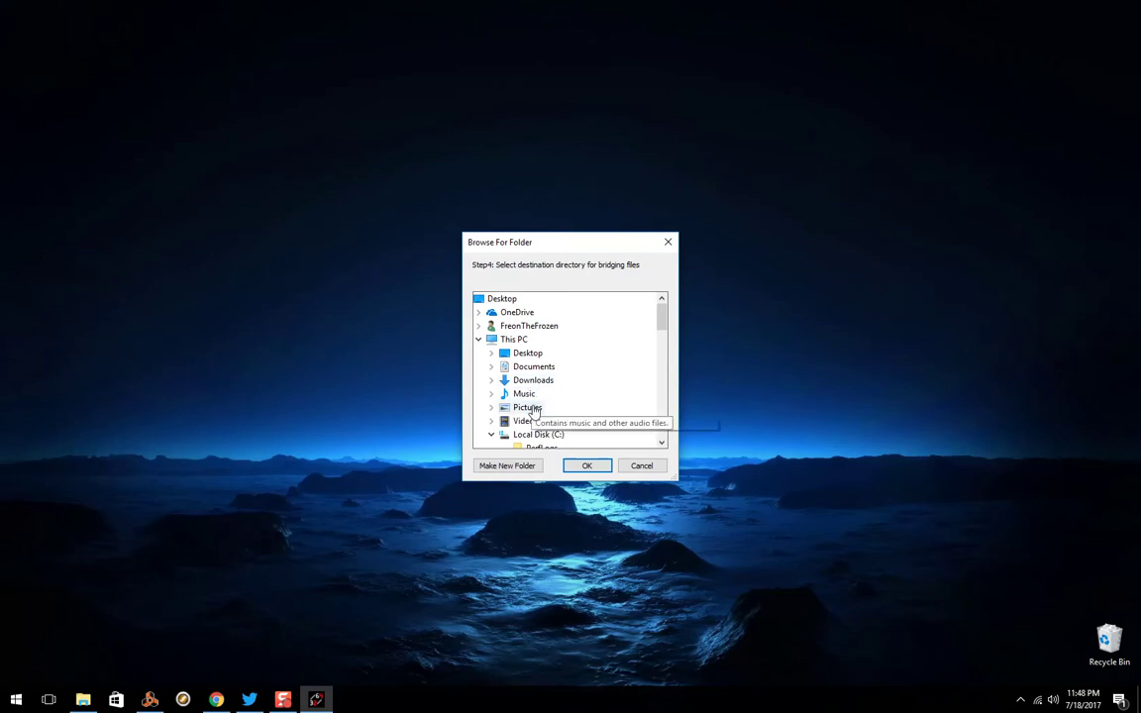
- Create a 'yamaha 80 synth' folder inside VST plugins and bridge 80-vox into it
scroll(543, 421, "down", 3)
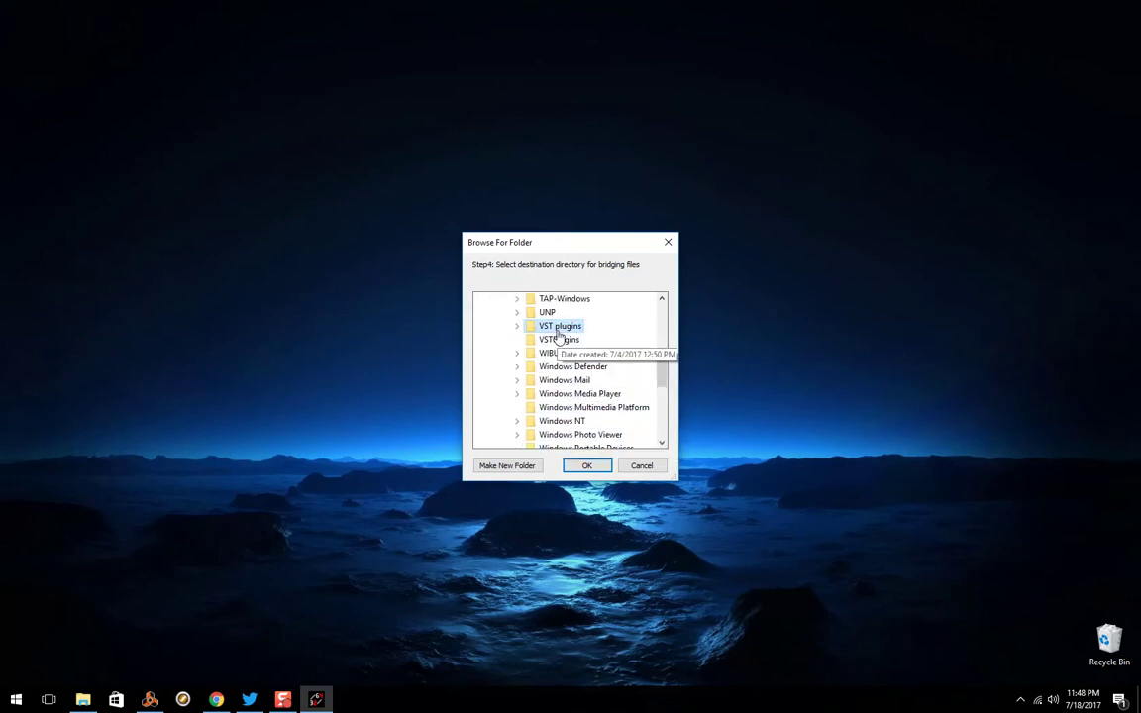
scroll(525, 327, "up", 3)
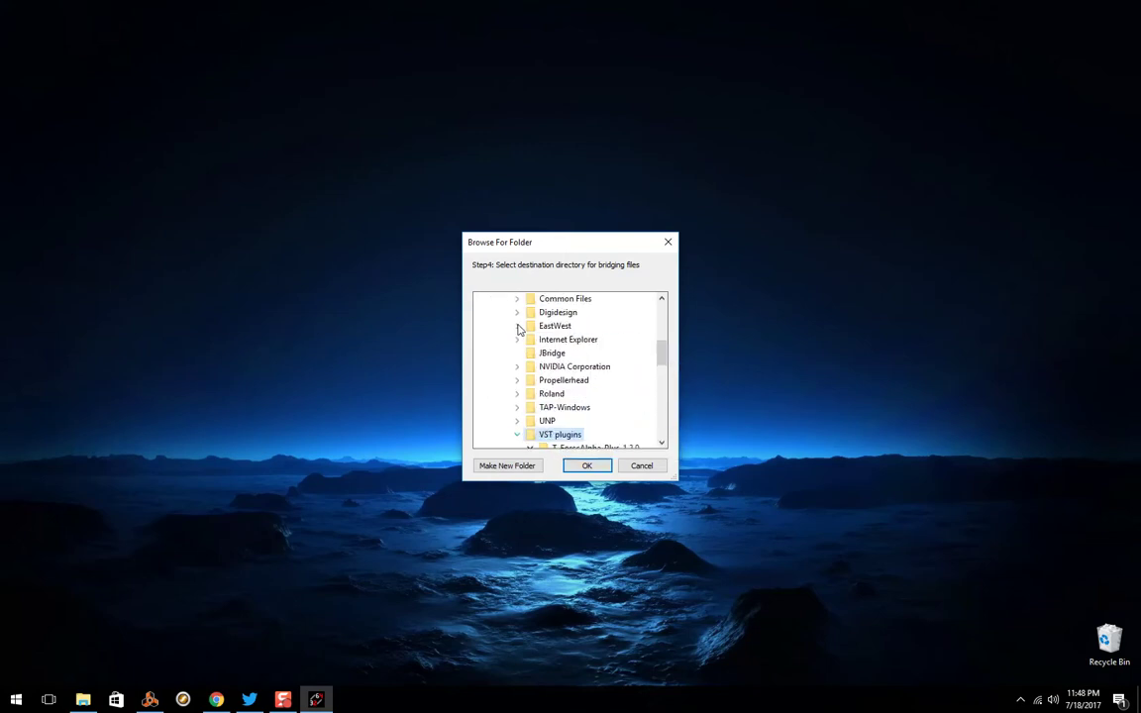
double_click(560, 433)
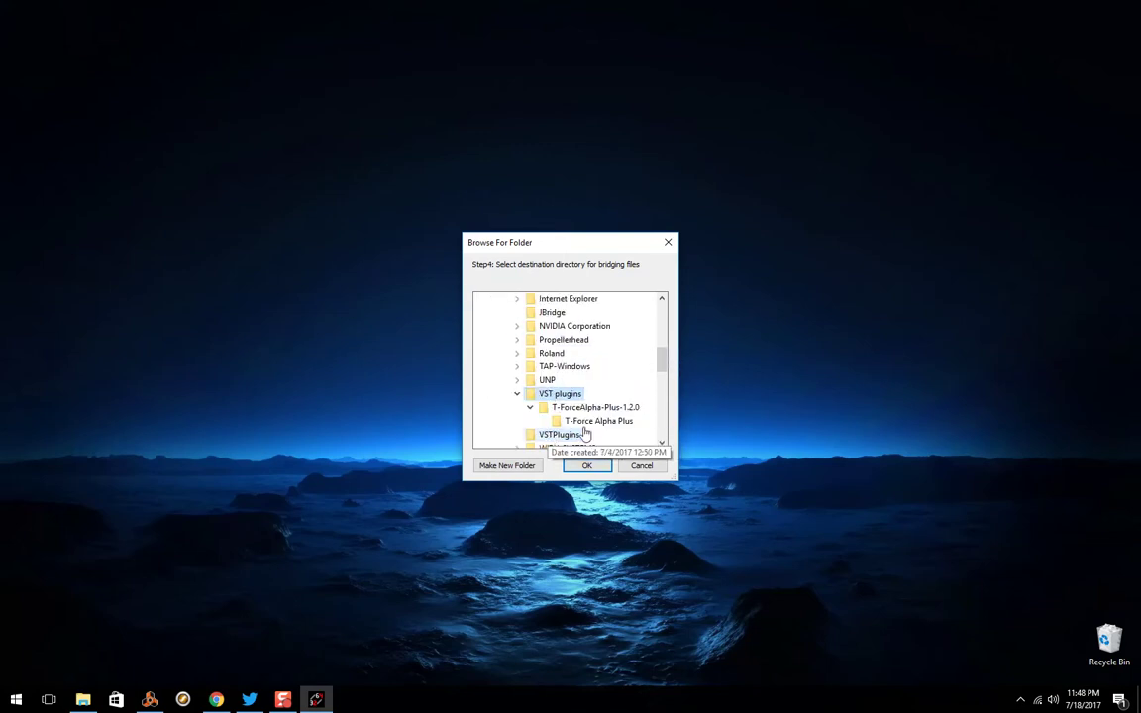
left_click(507, 466)
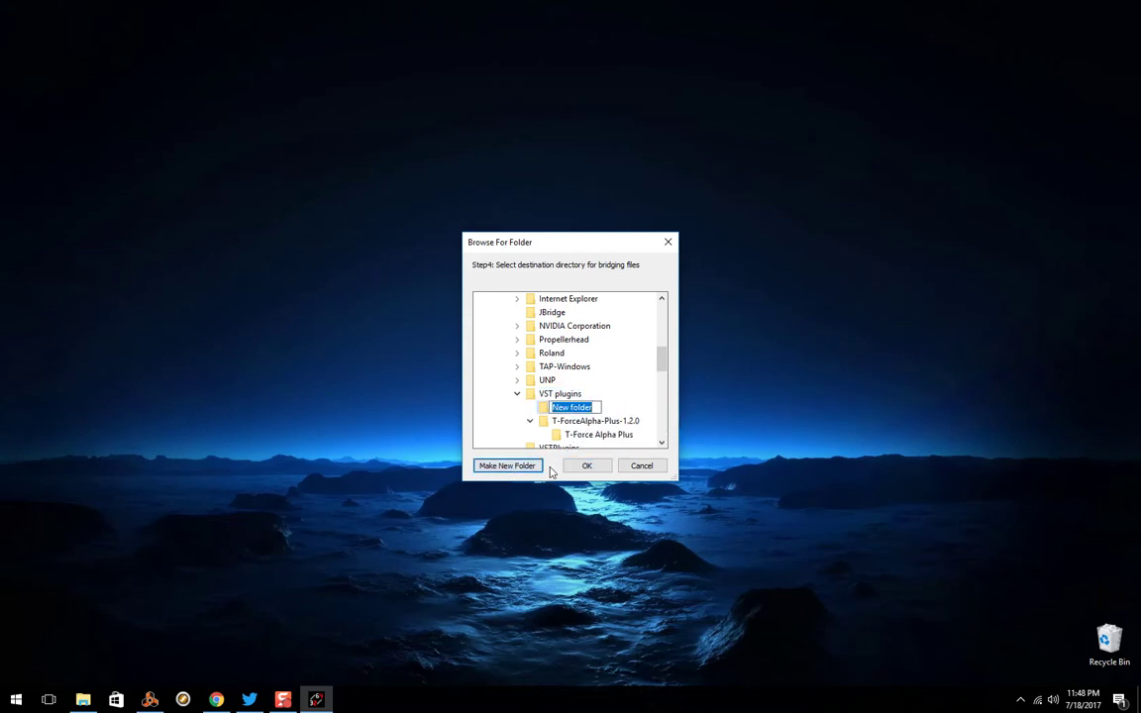
type("yamaha 80 synth")
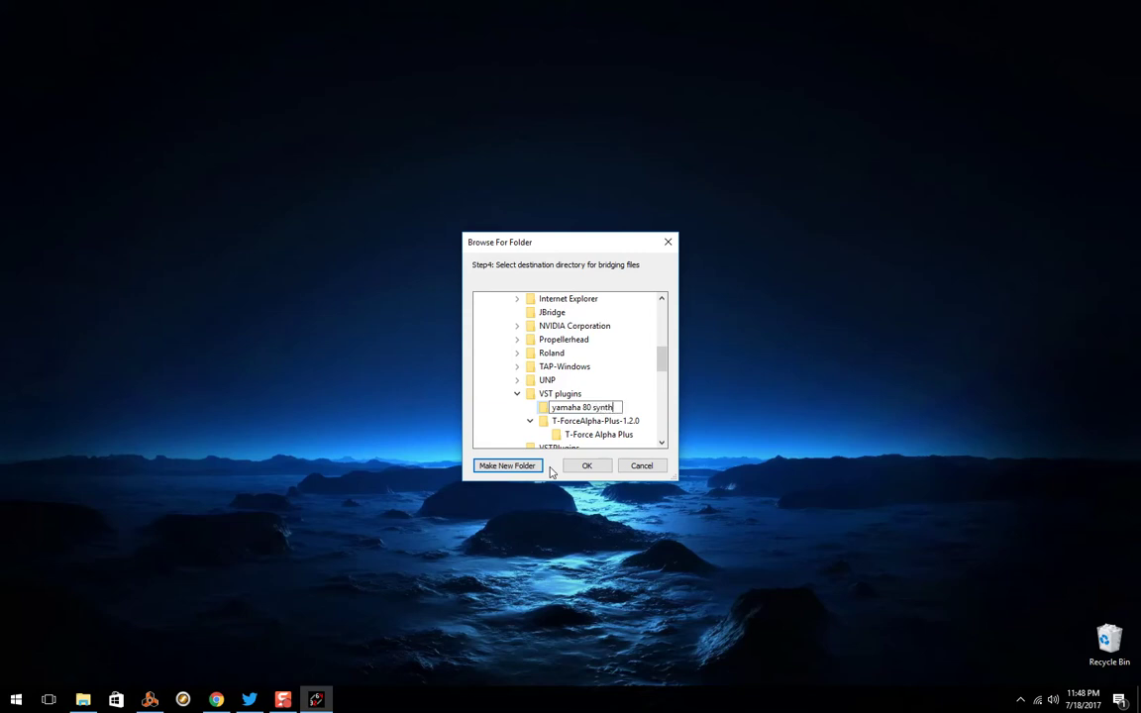
key("Return")
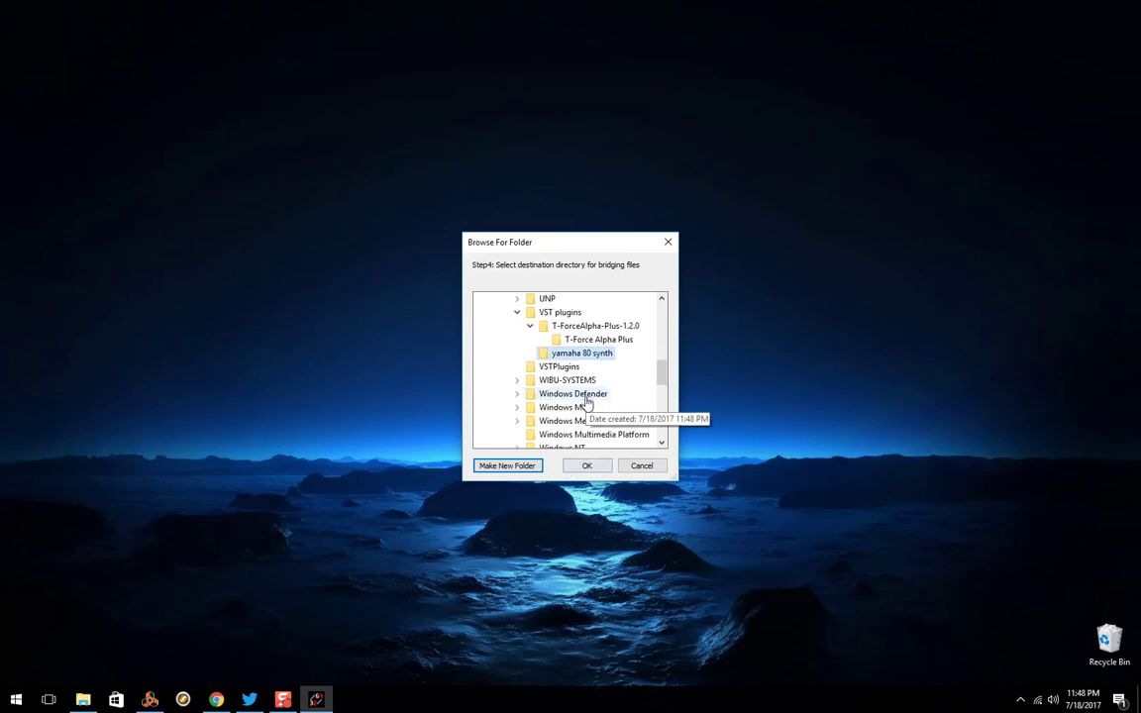
scroll(585, 405, "down", 2)
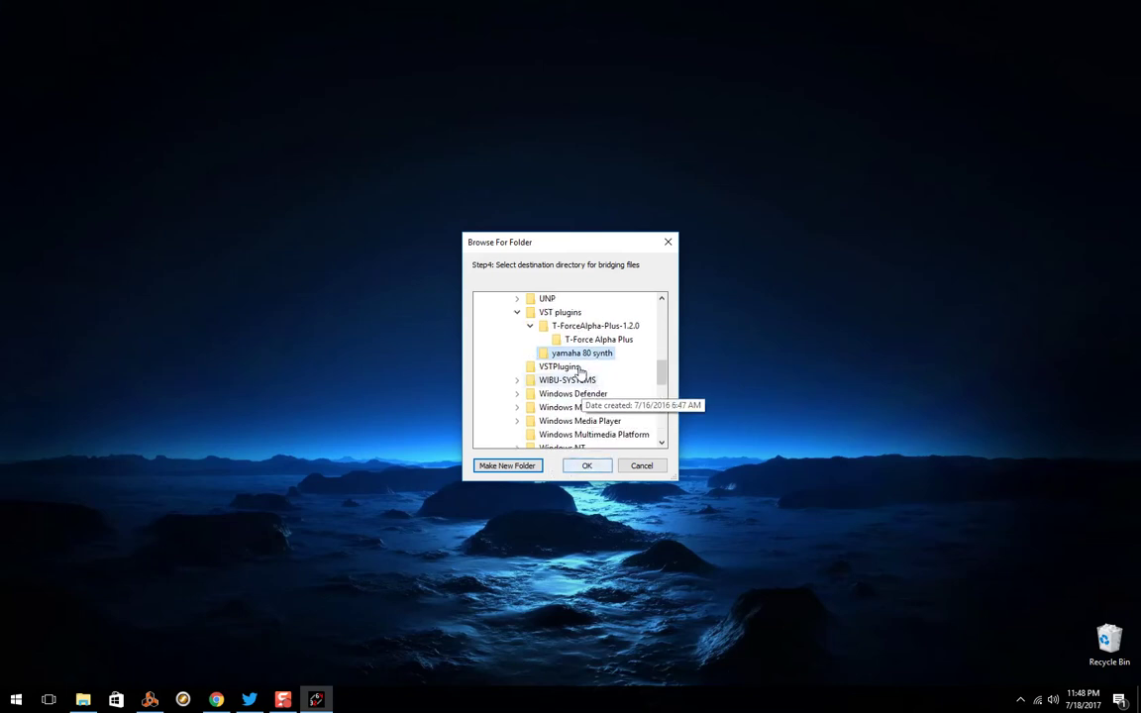
left_click(587, 465)
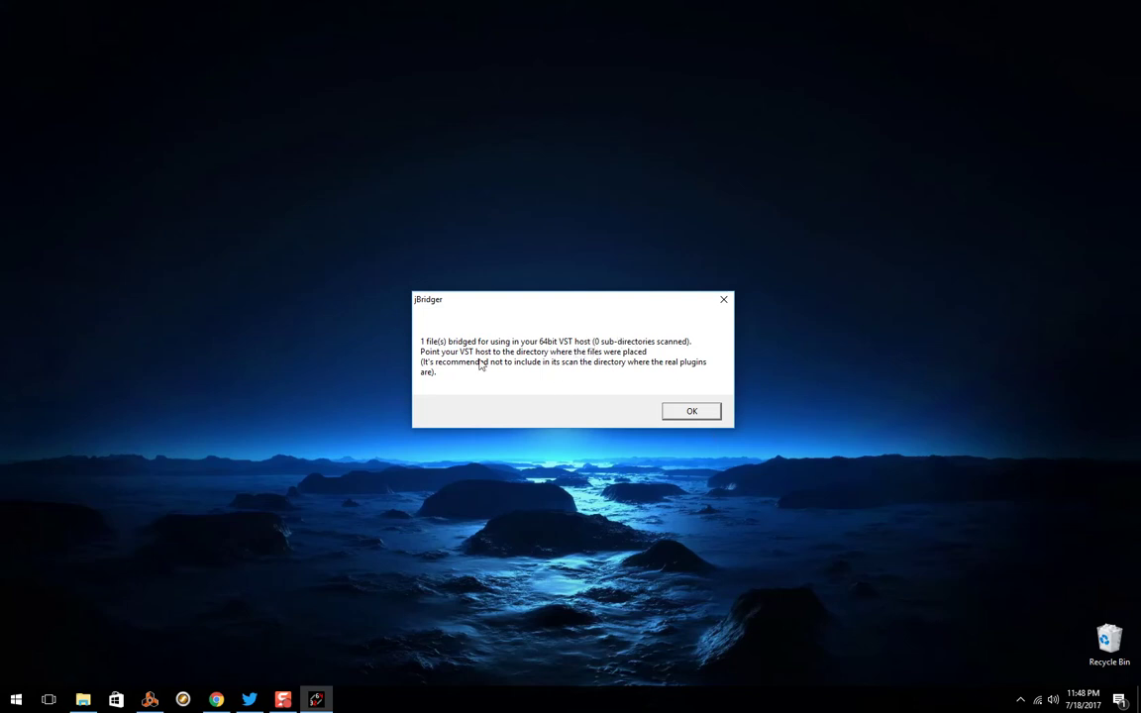
left_click(691, 411)
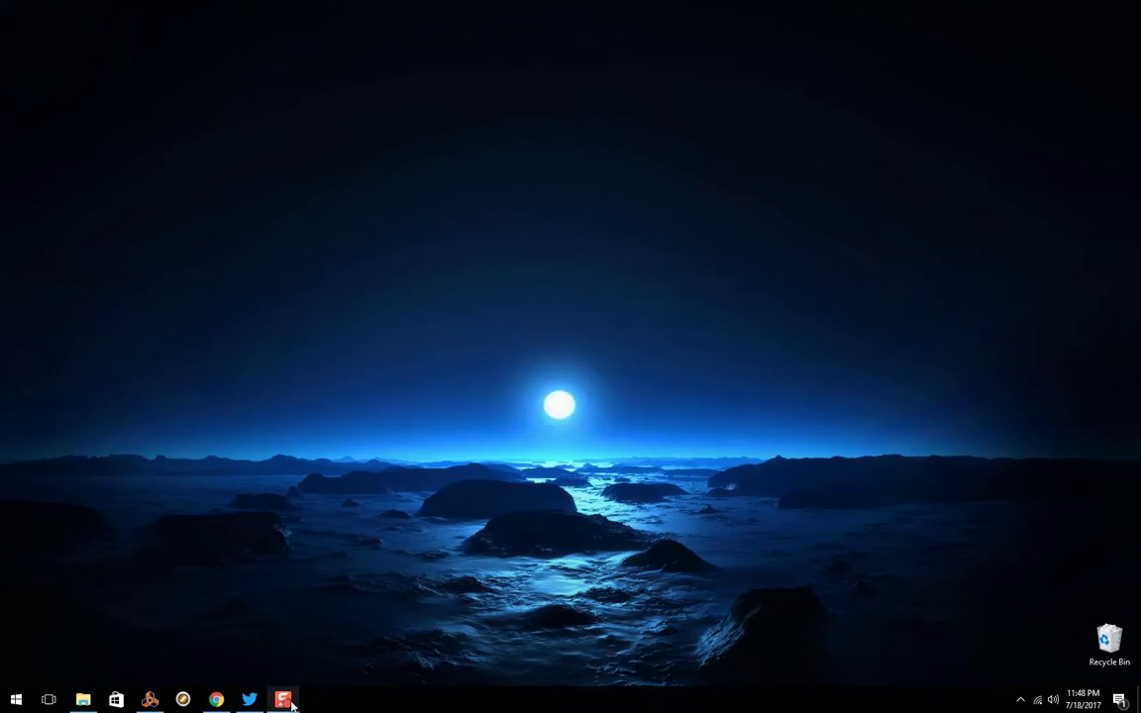
- Restore Reason and list Instruments in the device browser
mouse_move(293, 705)
left_click(149, 699)
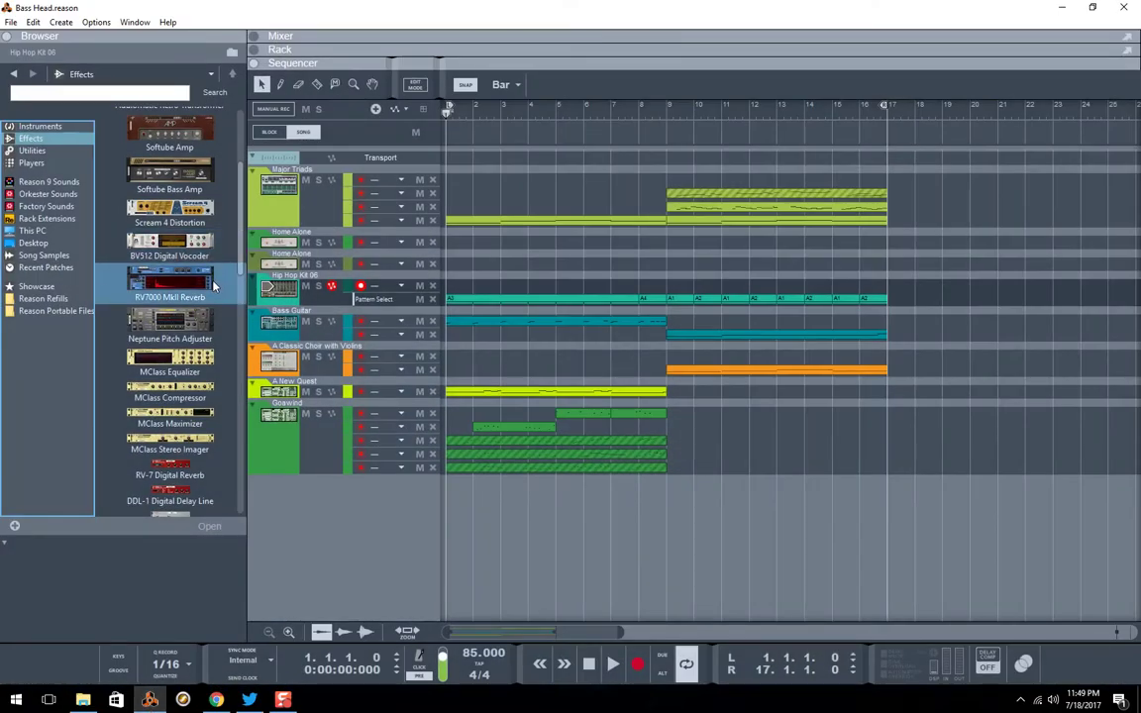
scroll(213, 285, "up", 3)
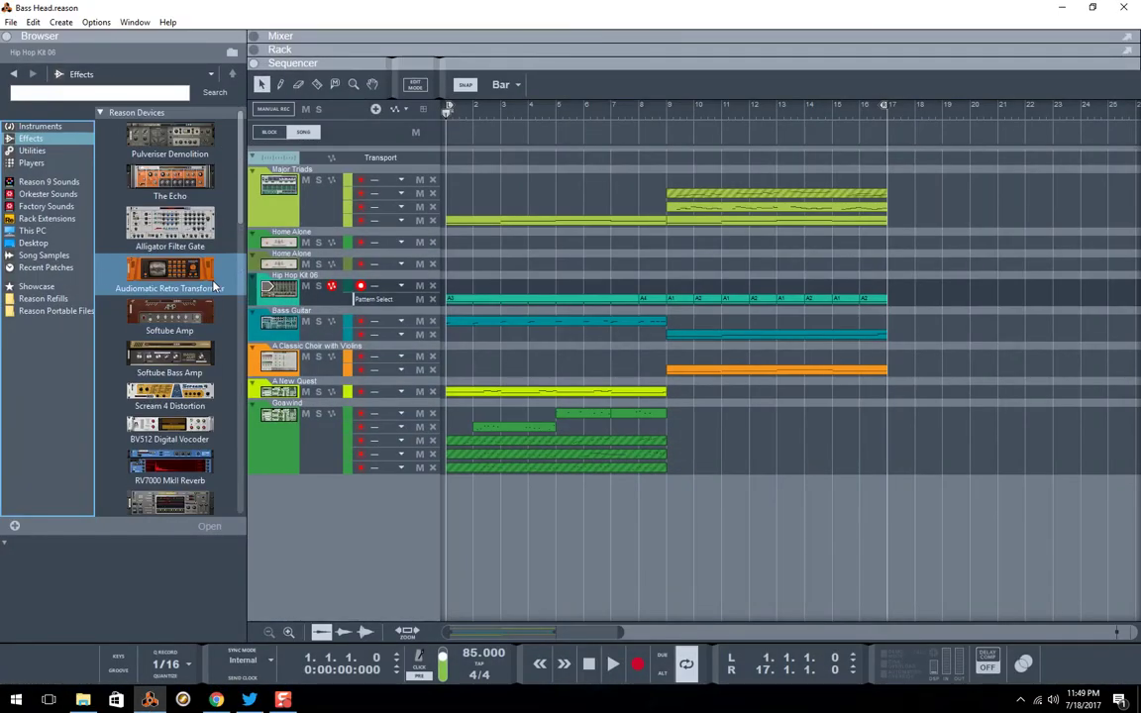
left_click(39, 126)
scroll(159, 297, "down", 15)
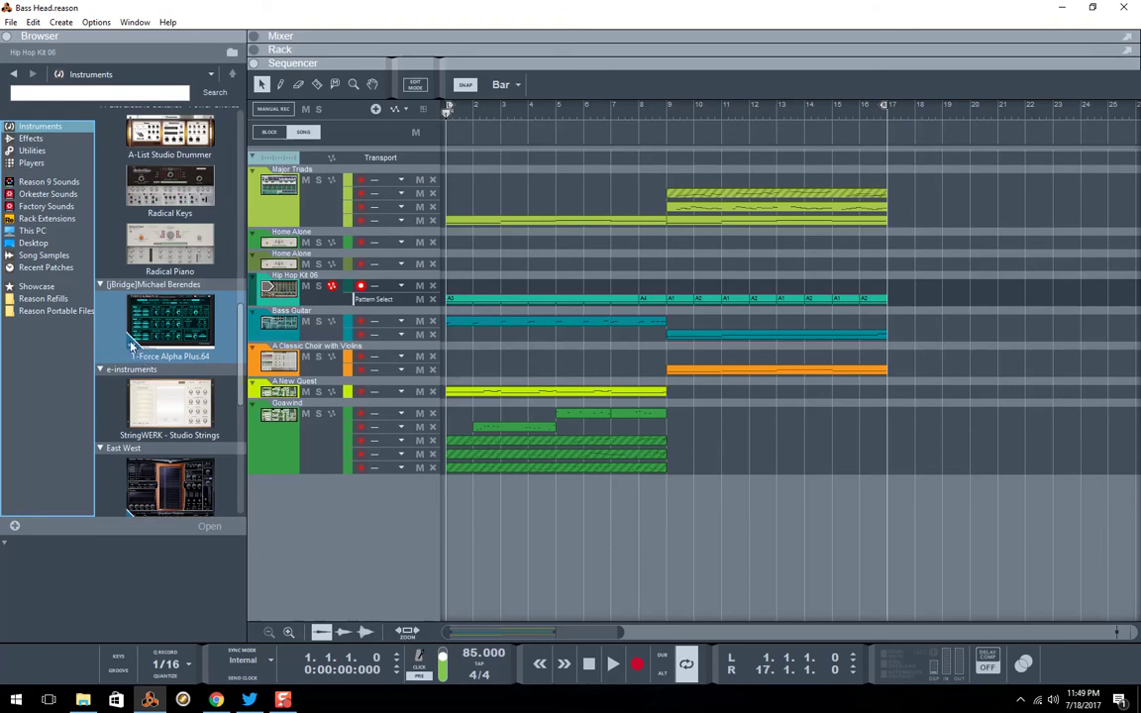
scroll(127, 341, "down", 2)
scroll(159, 362, "up", 6)
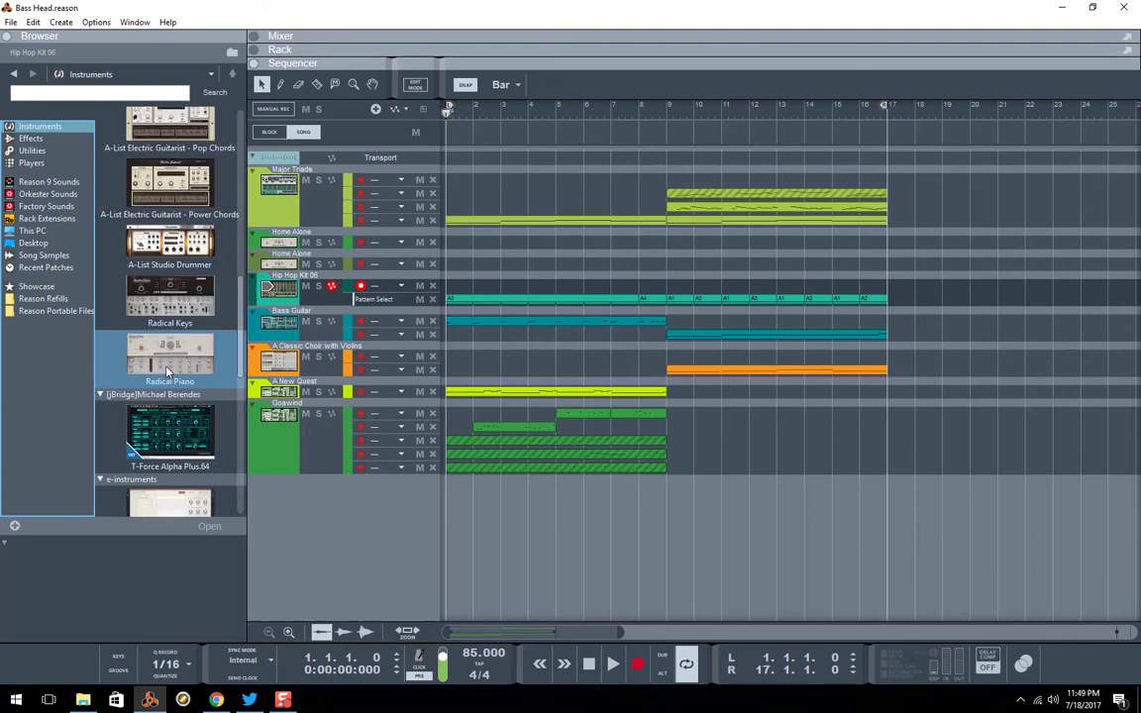
scroll(168, 369, "up", 3)
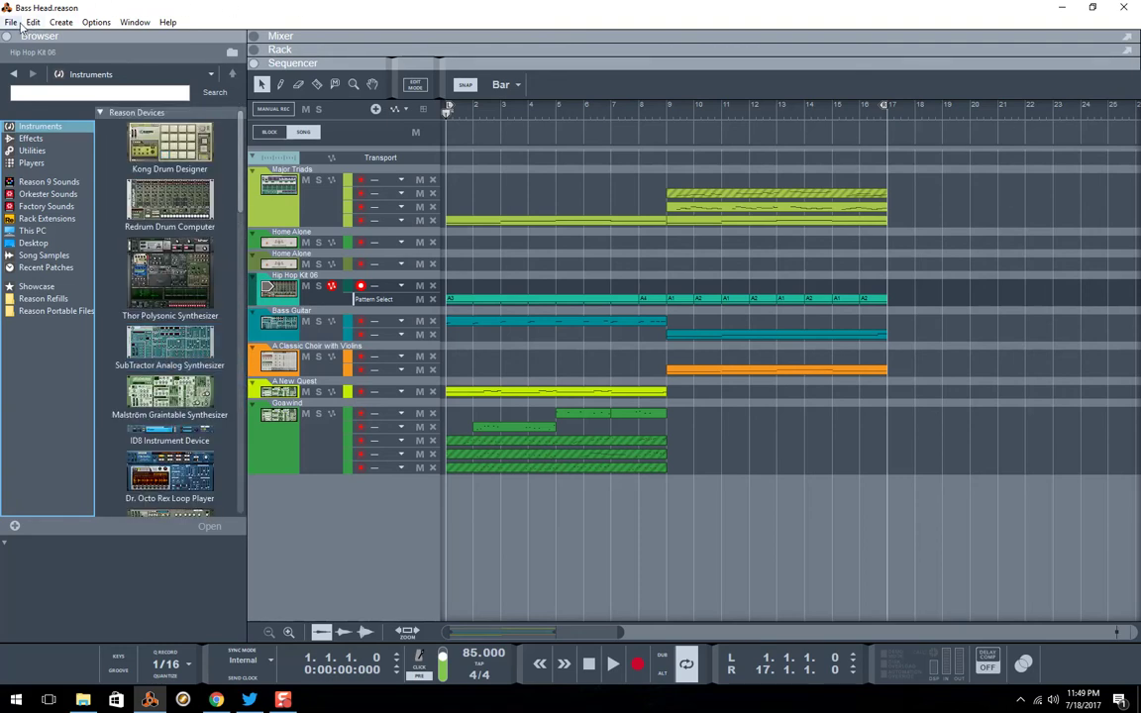
- Create a new empty song with File > New, then close Document 2
left_click(11, 23)
left_click(32, 38)
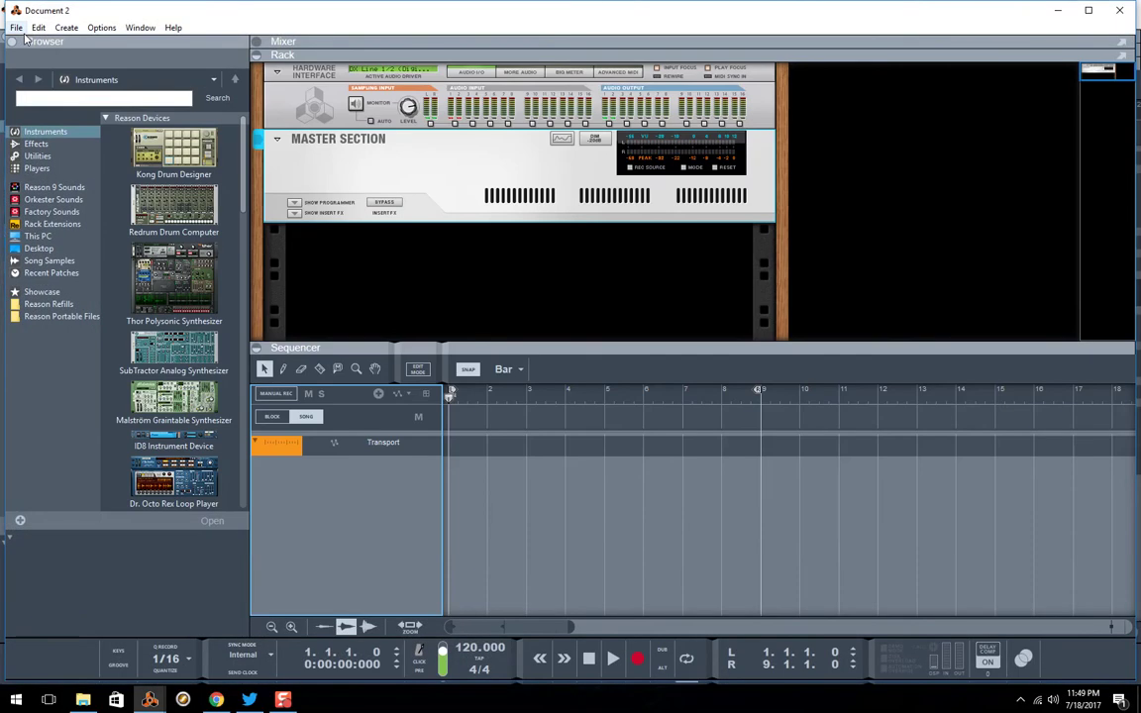
left_click(1119, 12)
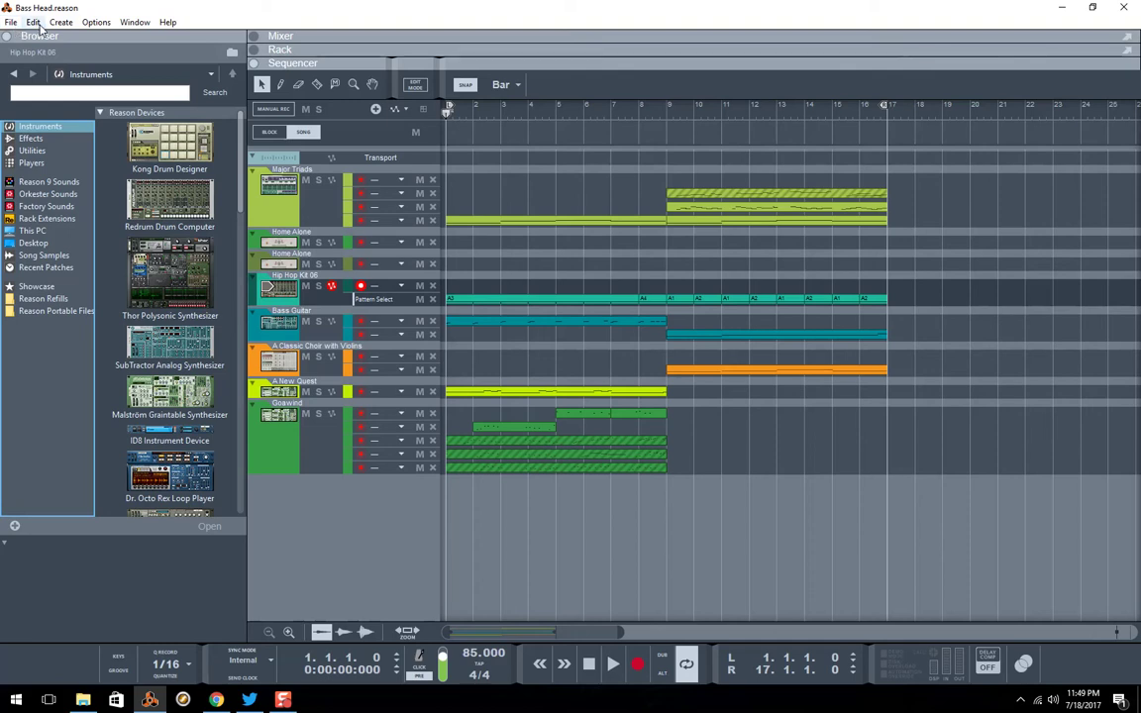
- Open Reason's Preferences from the Edit menu and view the Advanced page
left_click(38, 23)
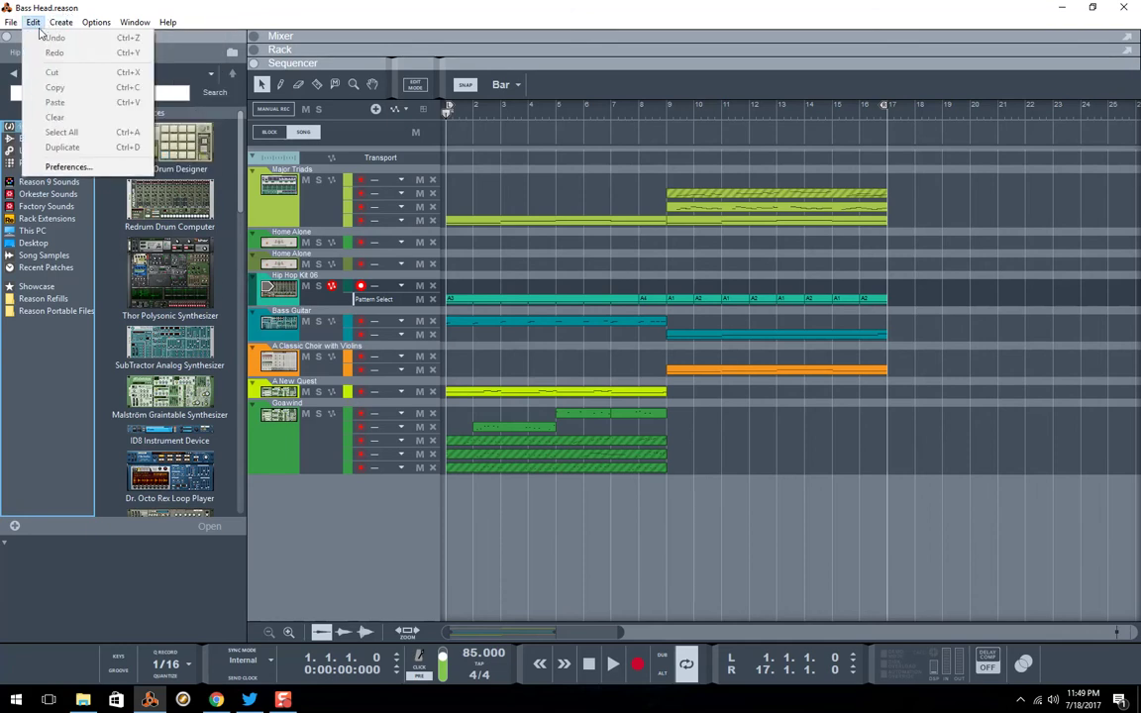
left_click(67, 167)
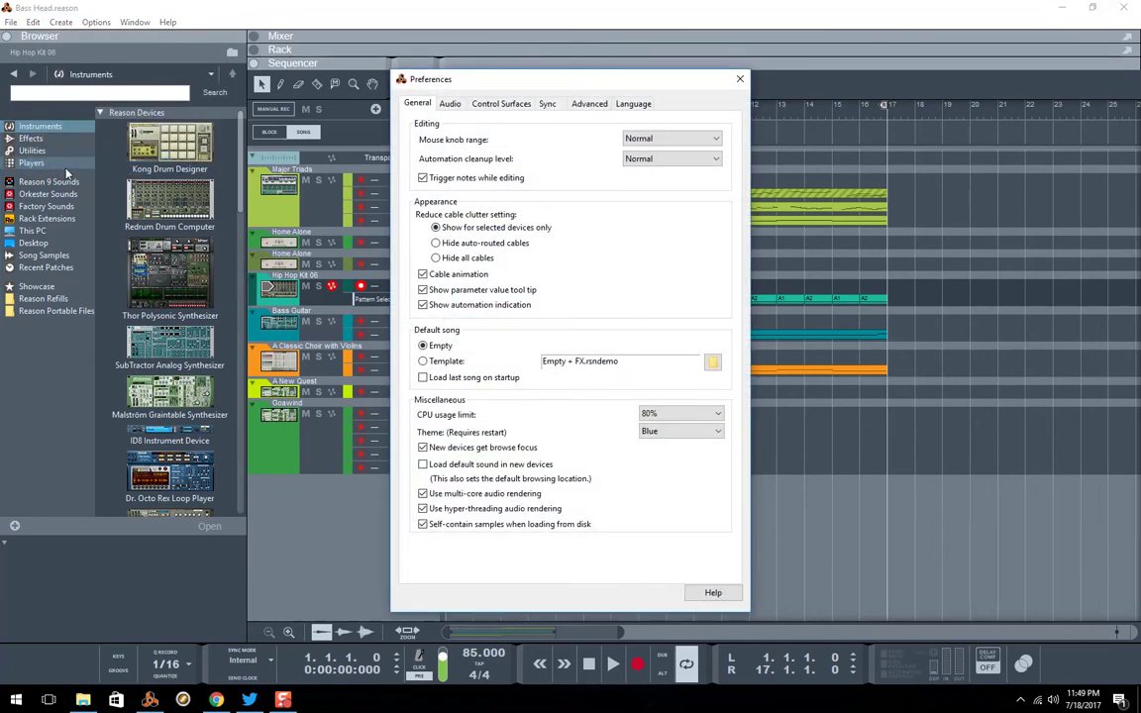
left_click(586, 109)
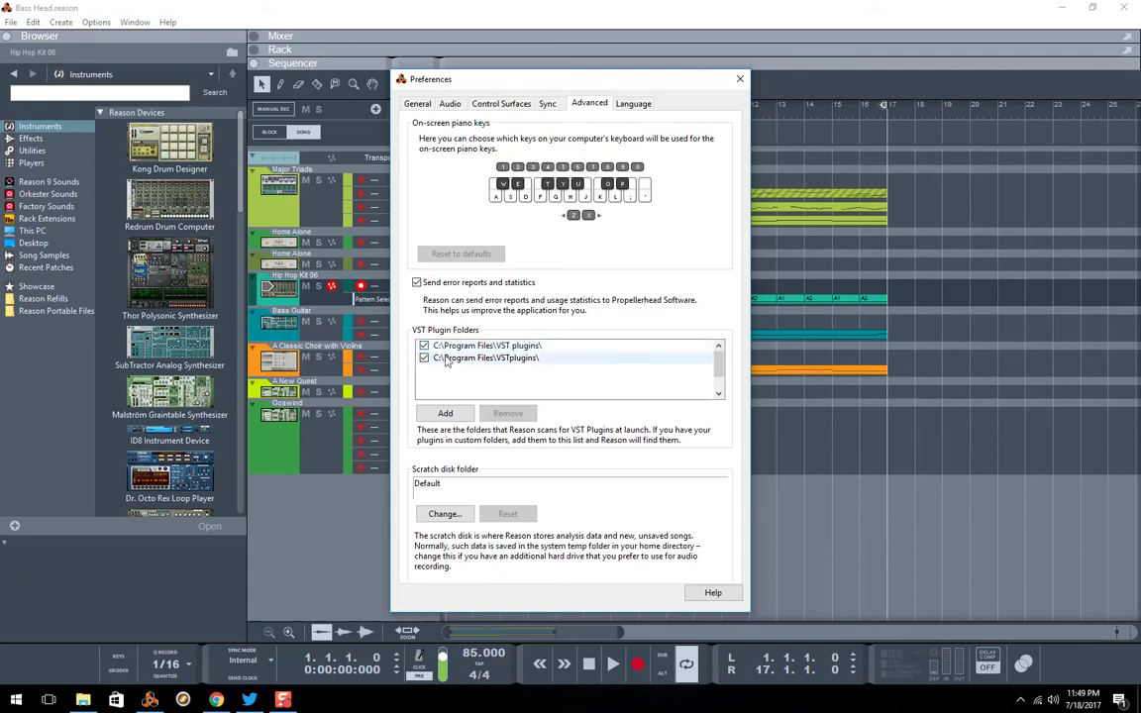
- Close Preferences, quit Reason, and relaunch it from the taskbar
left_click(739, 79)
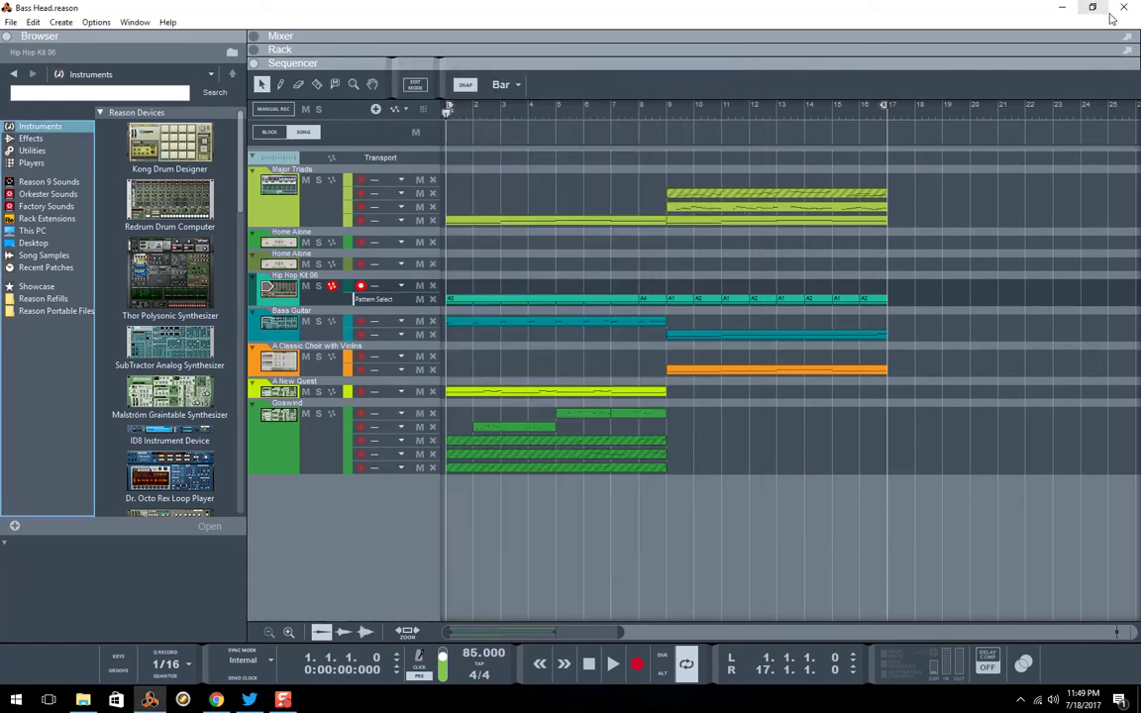
left_click(1128, 11)
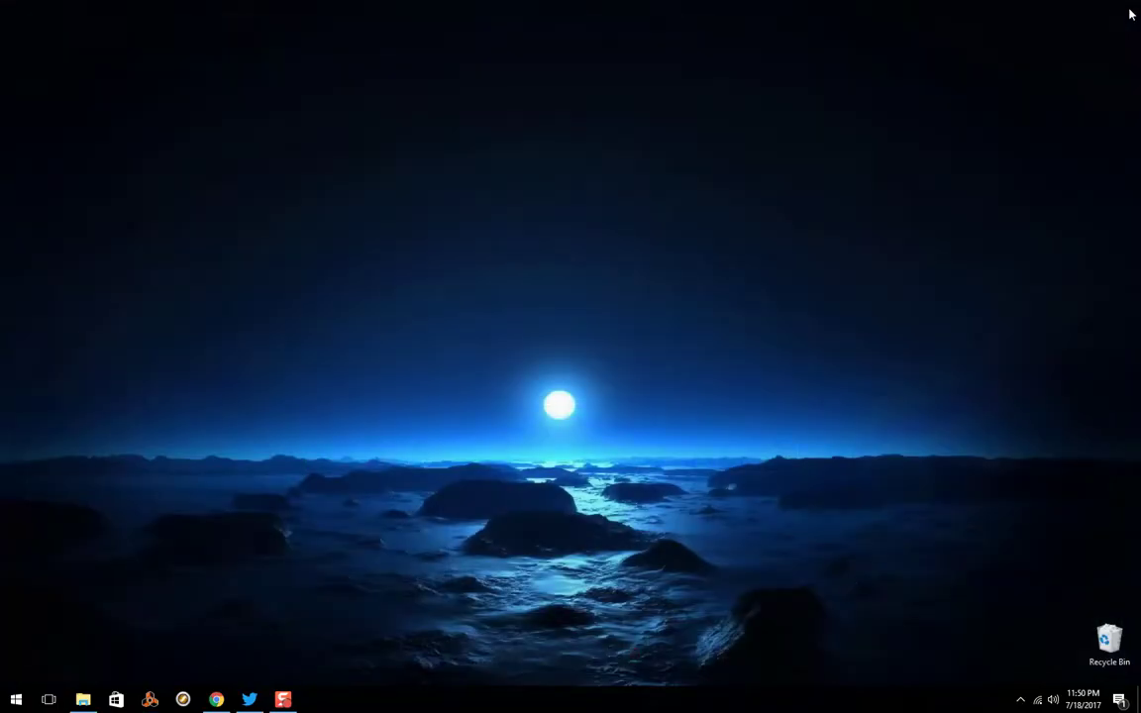
left_click(150, 700)
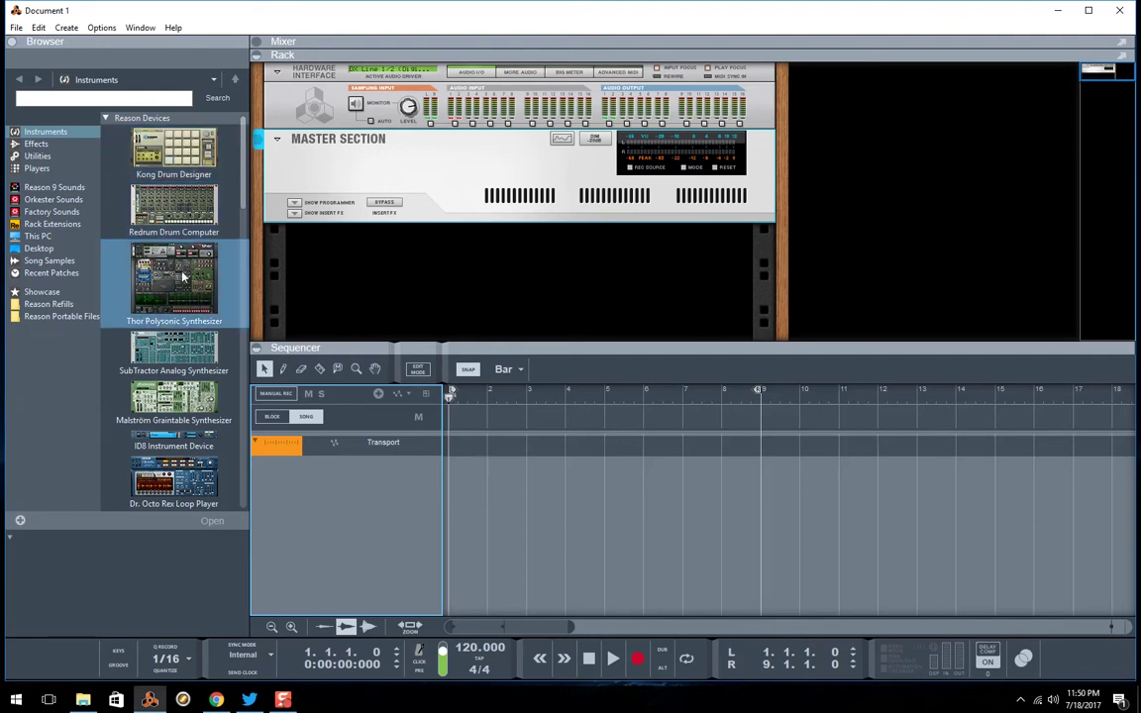
- Scroll the Instruments browser down to the jBridge 80-vox_IL_AL.64 and T-Force Alpha Plus.64 entries
scroll(183, 266, "down", 10)
scroll(188, 282, "down", 8)
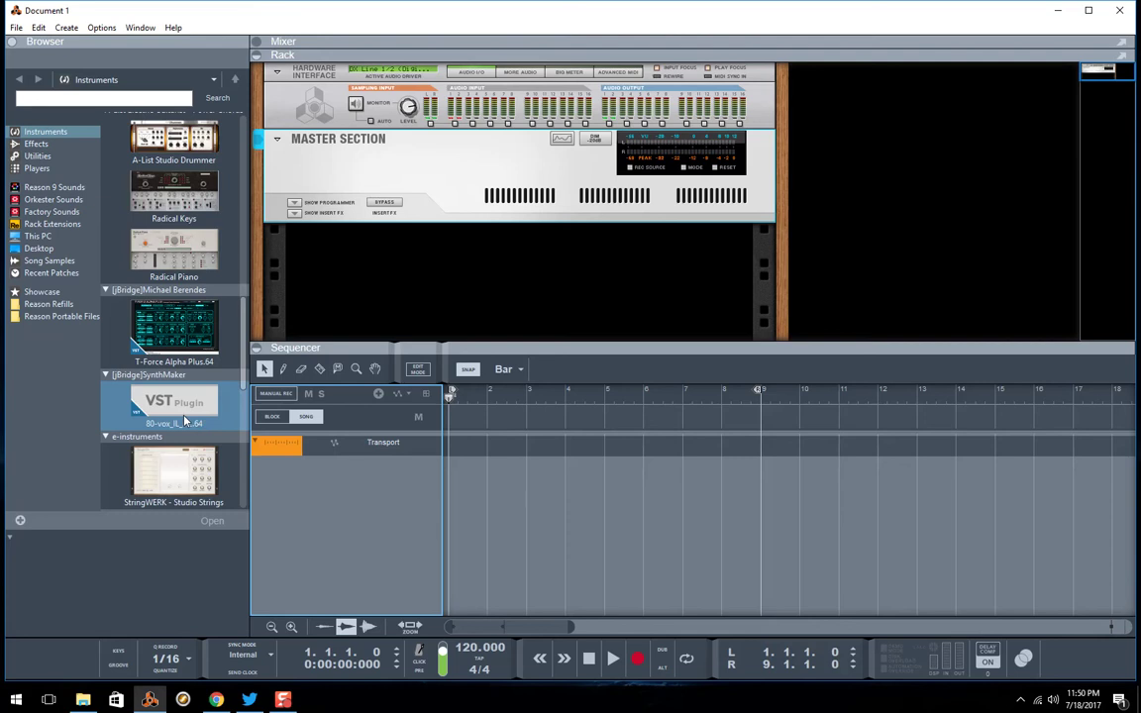
- Drag 80-vox_IL_AL.64 from the browser into the rack below the master section
left_click_drag(184, 421, 386, 297)
left_click_drag(416, 275, 417, 276)
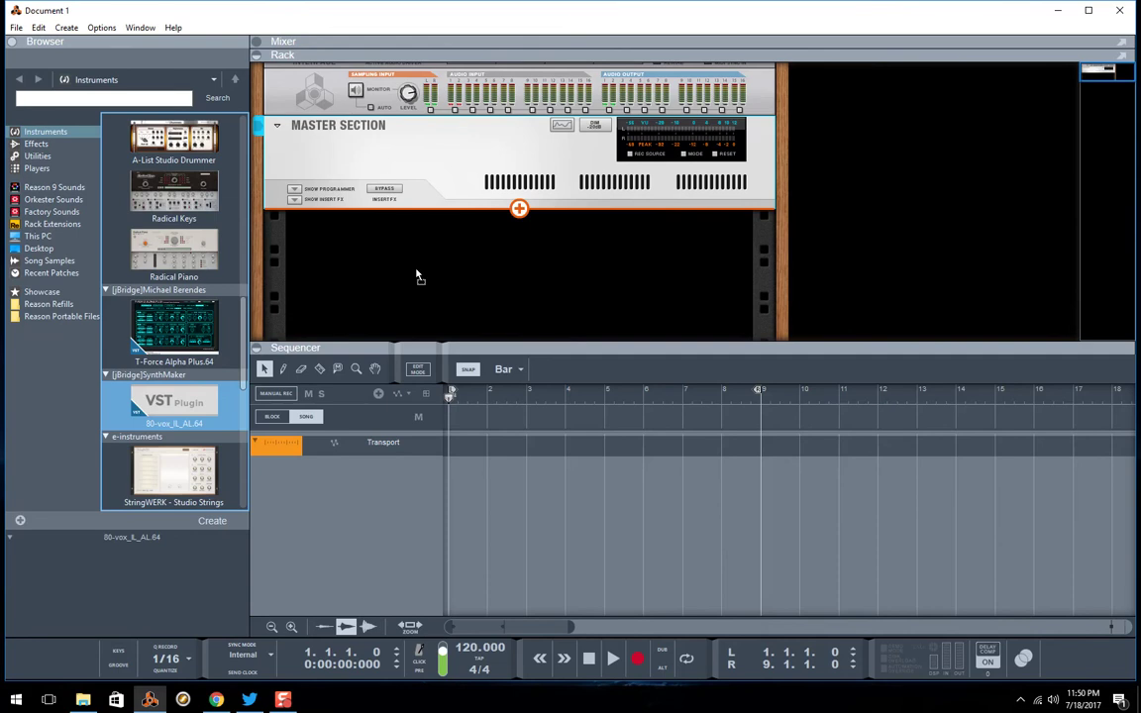
left_click(256, 347)
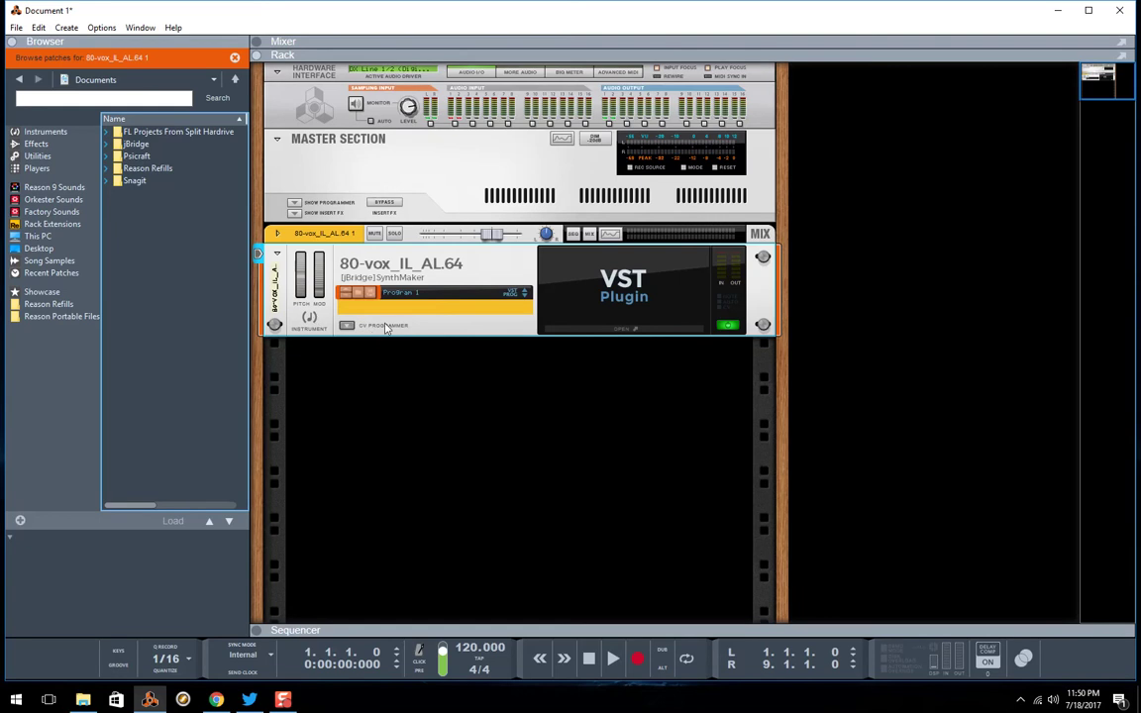
- Open the 80-vox editor, adjust the upper VCO speed and PWM sliders, then close it
left_click(624, 331)
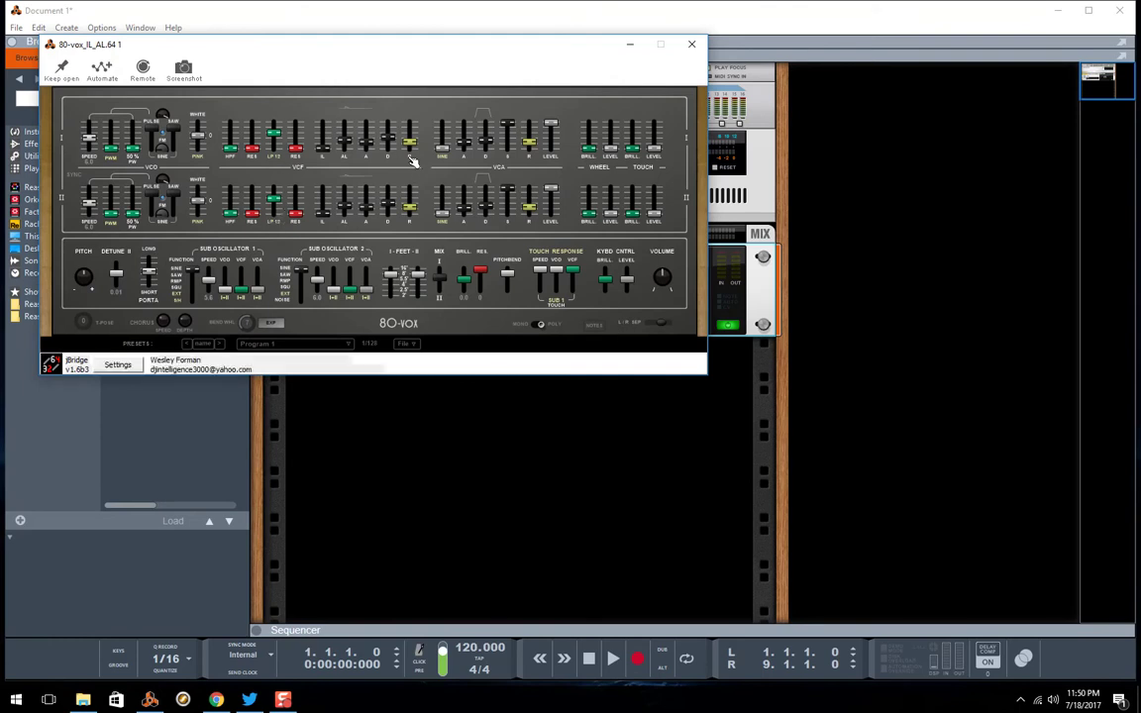
left_click_drag(394, 43, 525, 206)
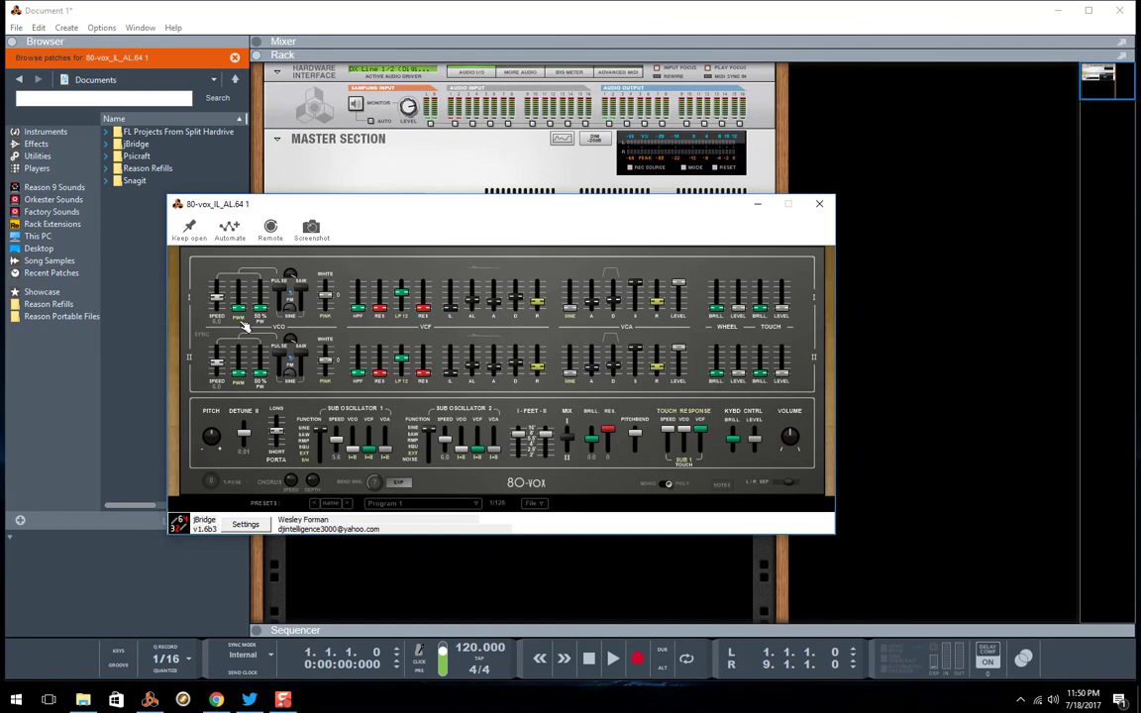
left_click_drag(217, 297, 190, 266)
left_click_drag(237, 309, 227, 287)
left_click(819, 203)
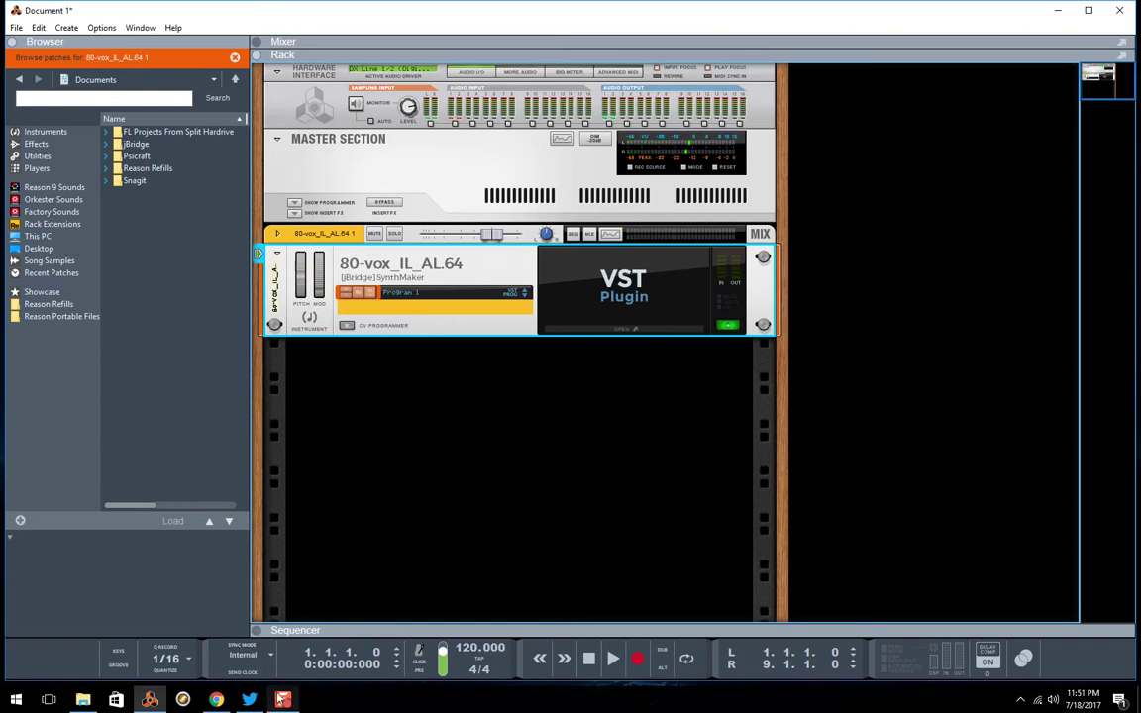
- Reopen the 80-vox plugin window and raise its small left fader
left_click(597, 332)
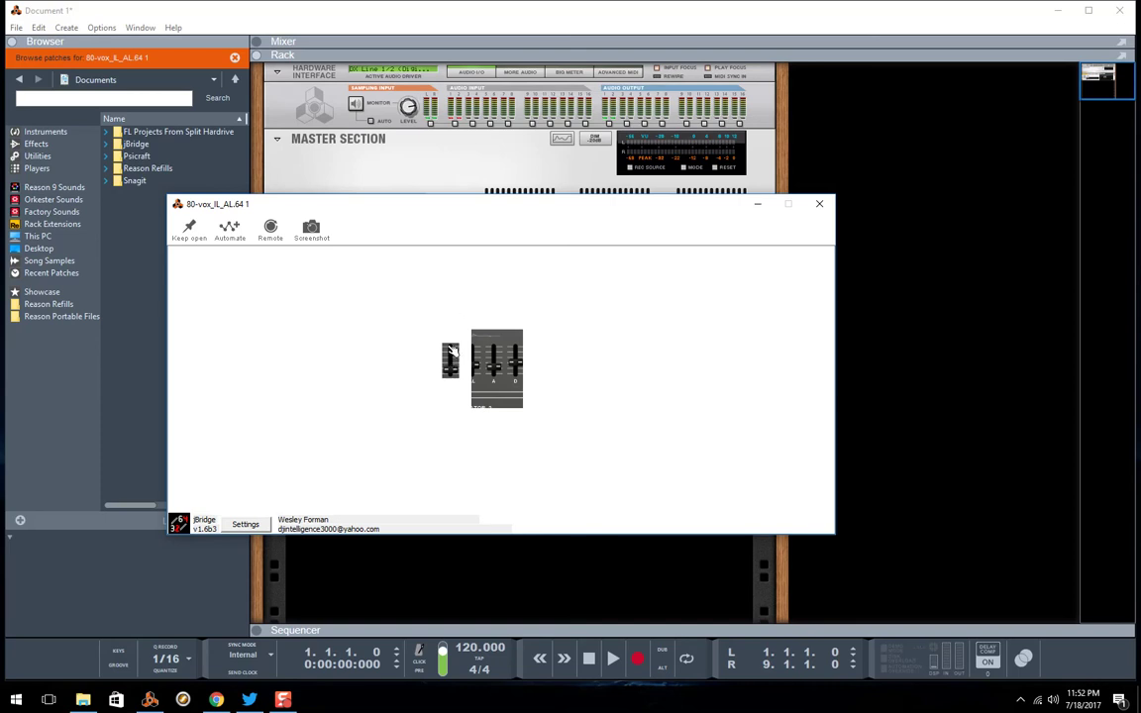
left_click_drag(450, 366, 451, 353)
- Close and reopen the 80-vox plugin window five times, leaving it open
left_click(819, 203)
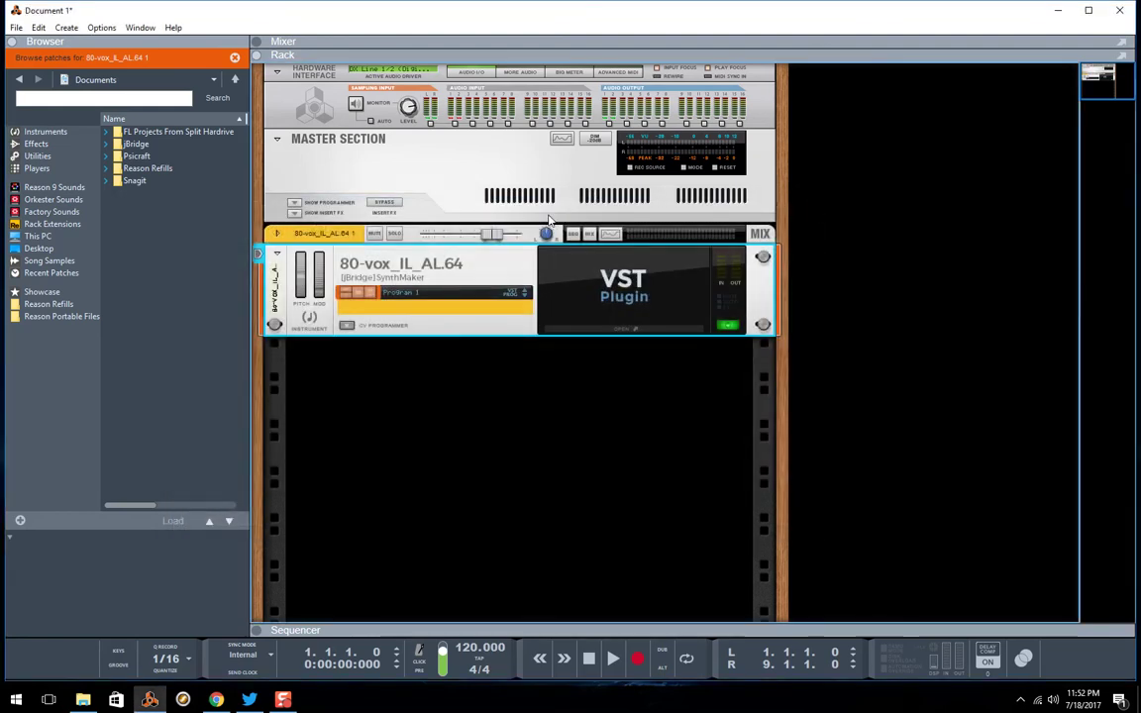
left_click(603, 328)
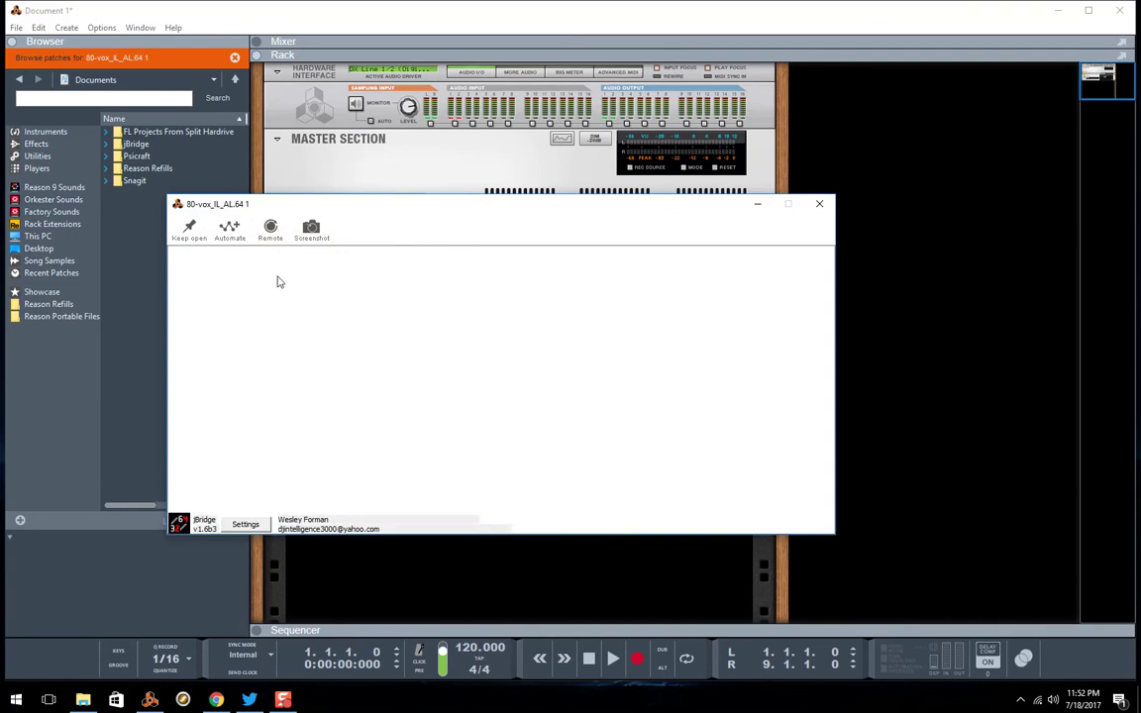
left_click(819, 203)
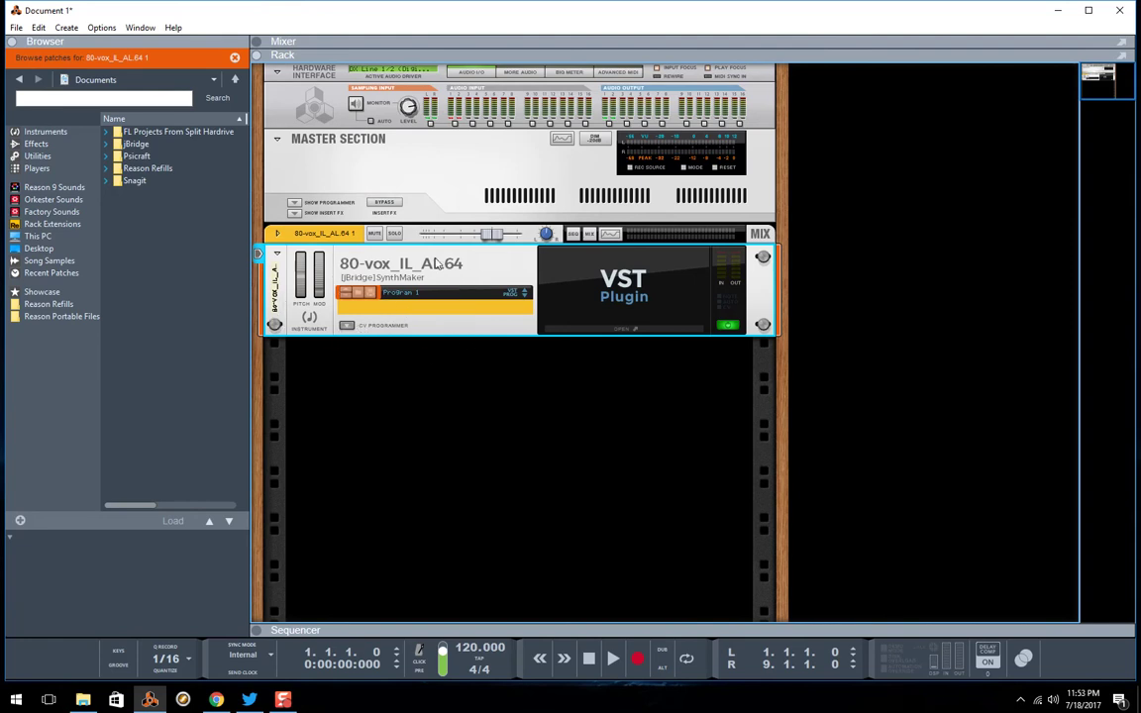
left_click(602, 330)
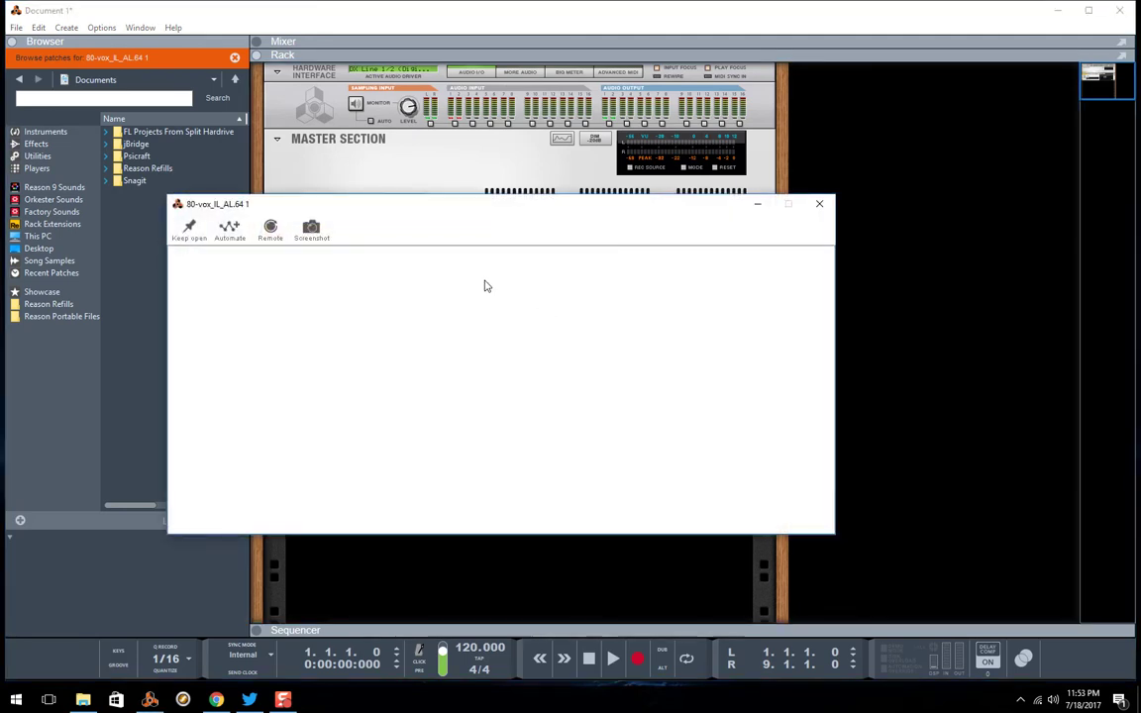
left_click(819, 203)
left_click(596, 327)
left_click(819, 204)
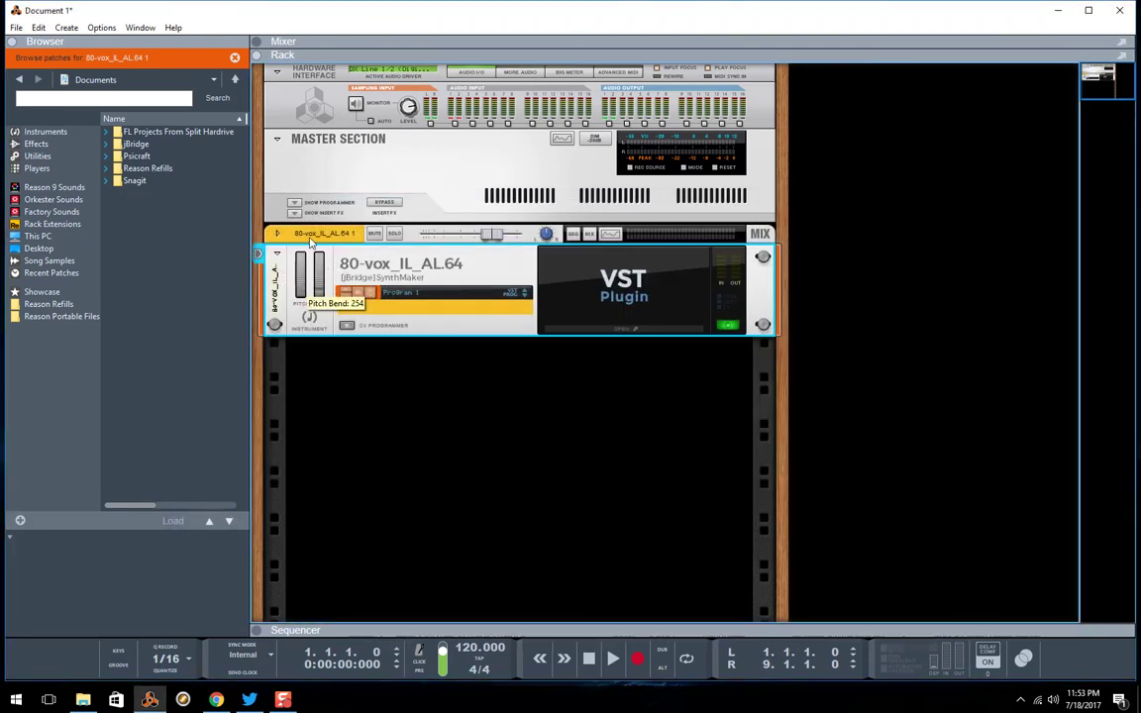
left_click(580, 329)
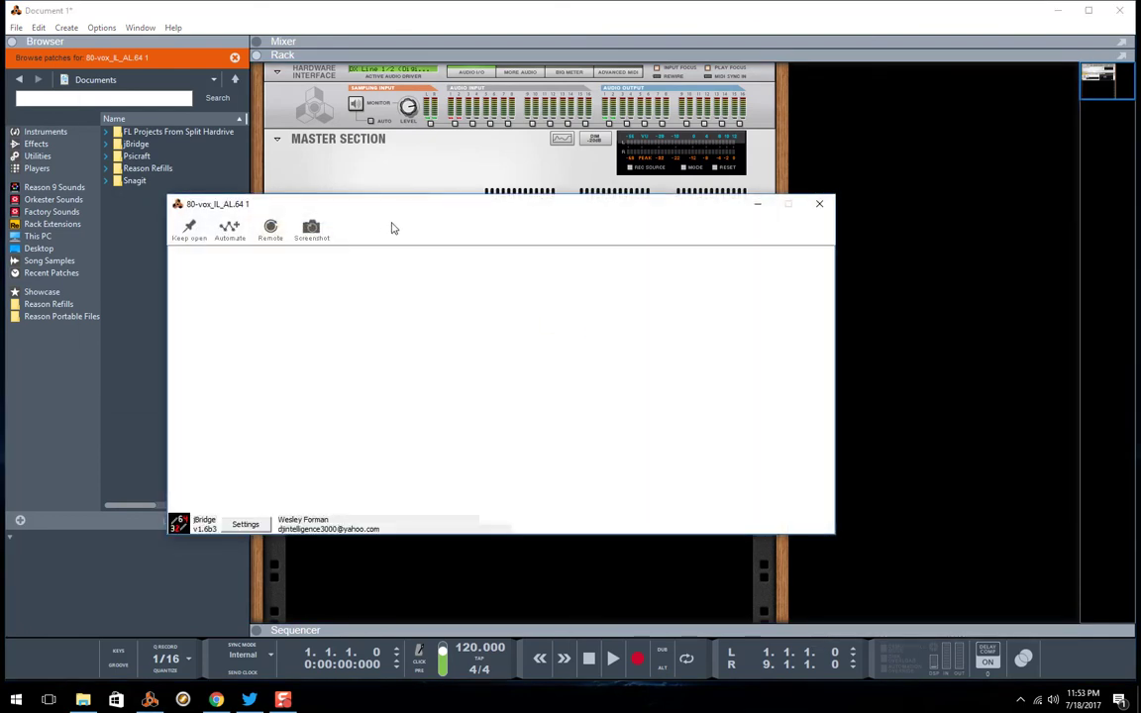
left_click(818, 204)
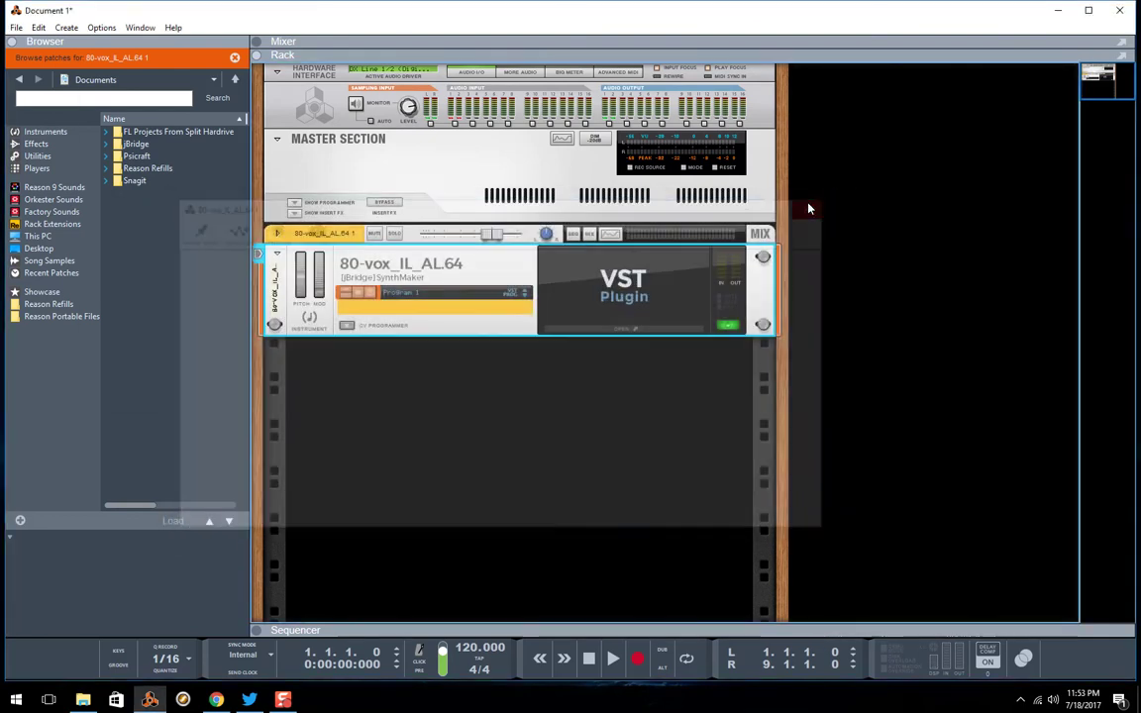
left_click(591, 331)
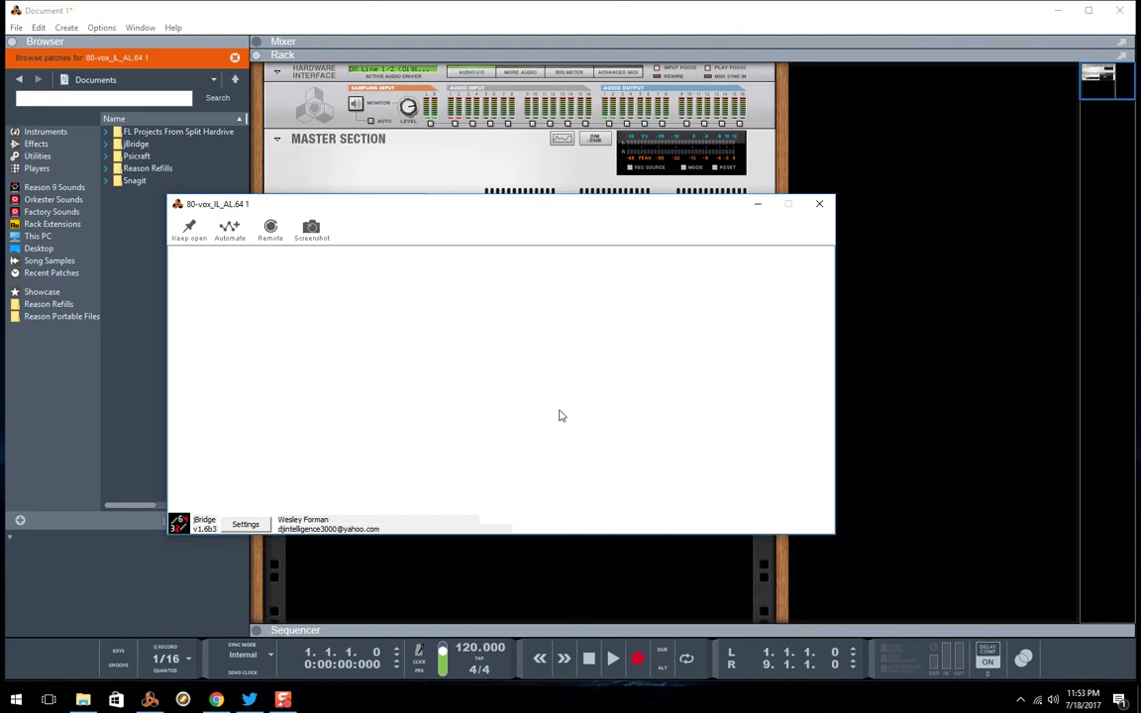
- Close the 80-vox window and scroll the Instruments list to T-Force Alpha Plus.64
left_click(819, 206)
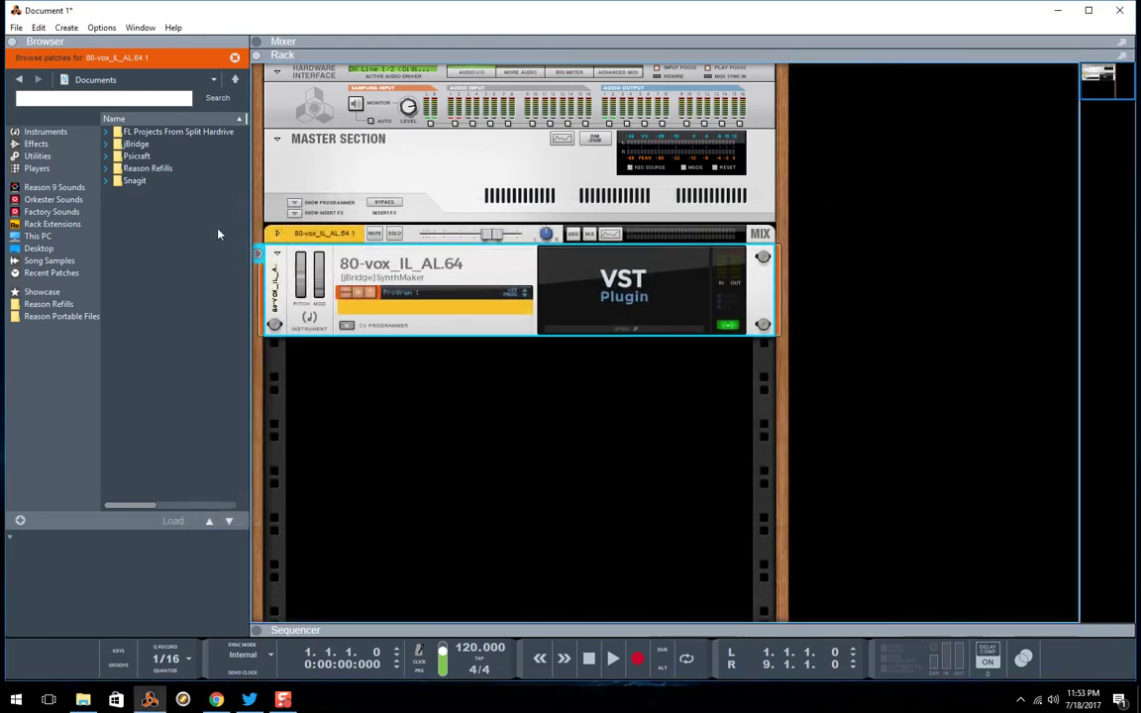
left_click(44, 131)
scroll(163, 406, "down", 10)
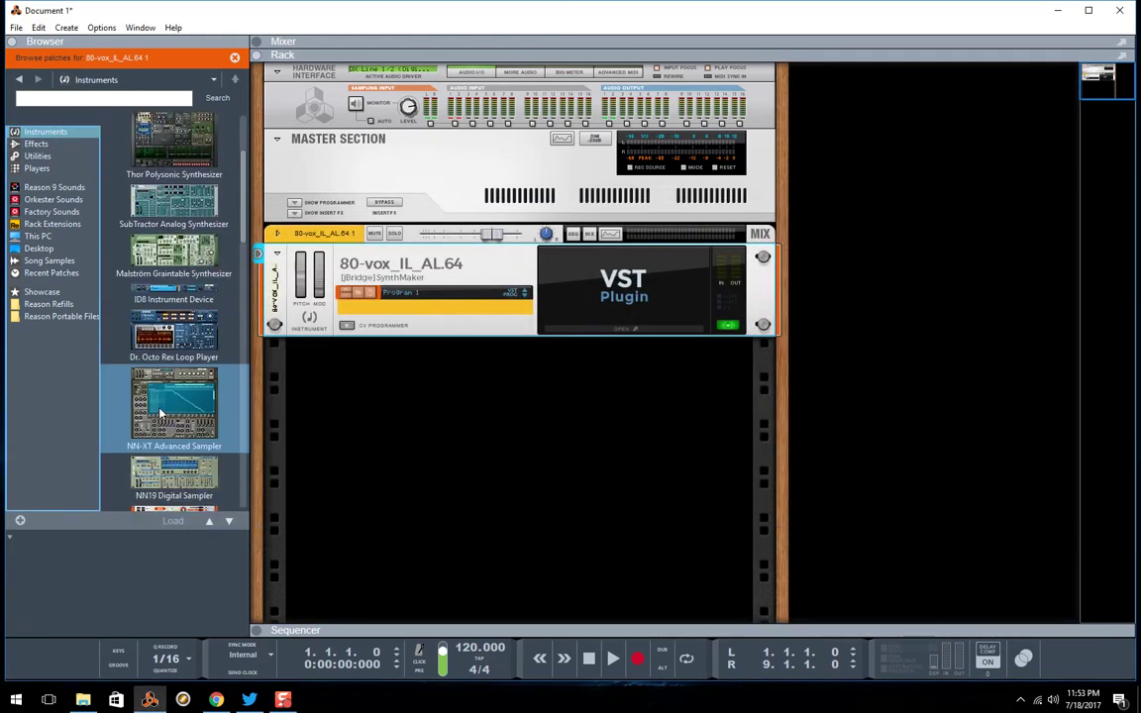
scroll(159, 414, "down", 2)
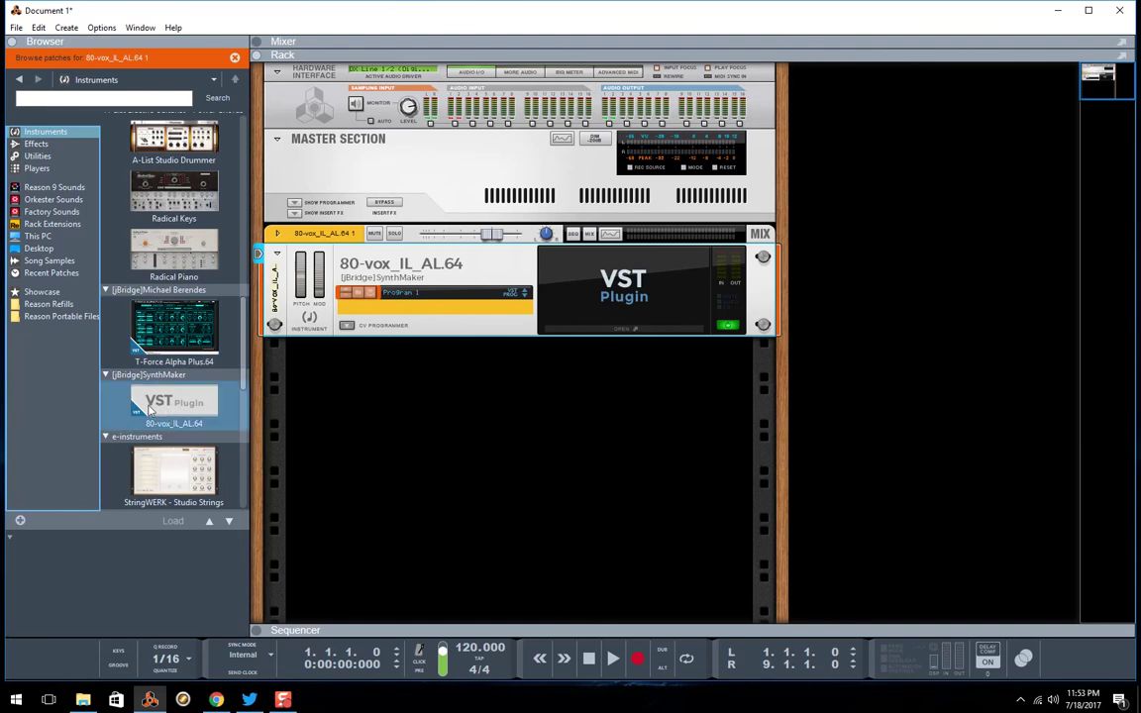
- Drag T-Force Alpha Plus.64 into the rack beneath the 80-vox device and select it
left_click(174, 334)
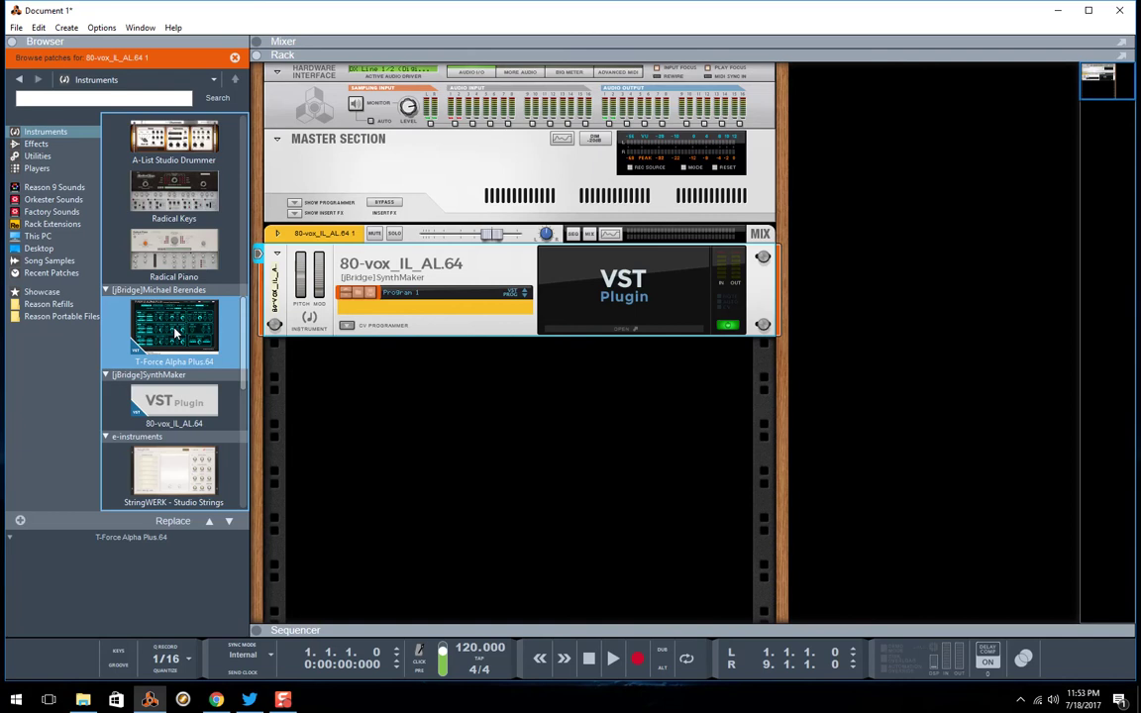
mouse_move(174, 334)
left_mouse_down()
mouse_move(297, 337)
mouse_move(341, 387)
left_mouse_up()
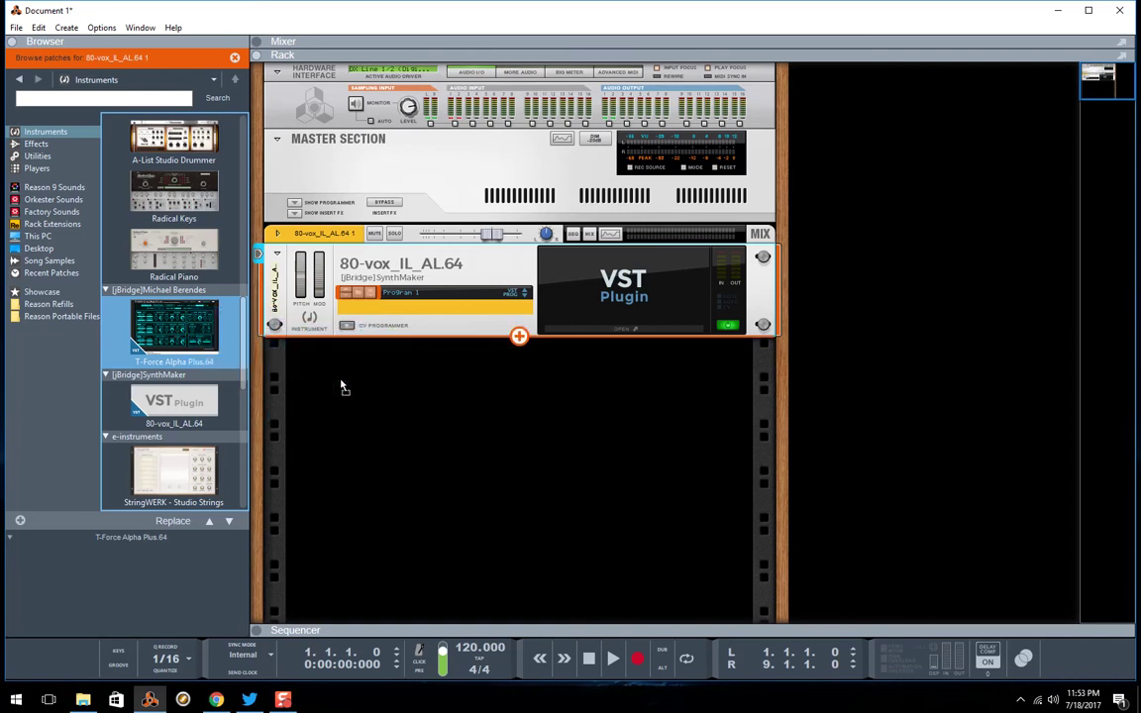
left_click_drag(341, 386, 341, 388)
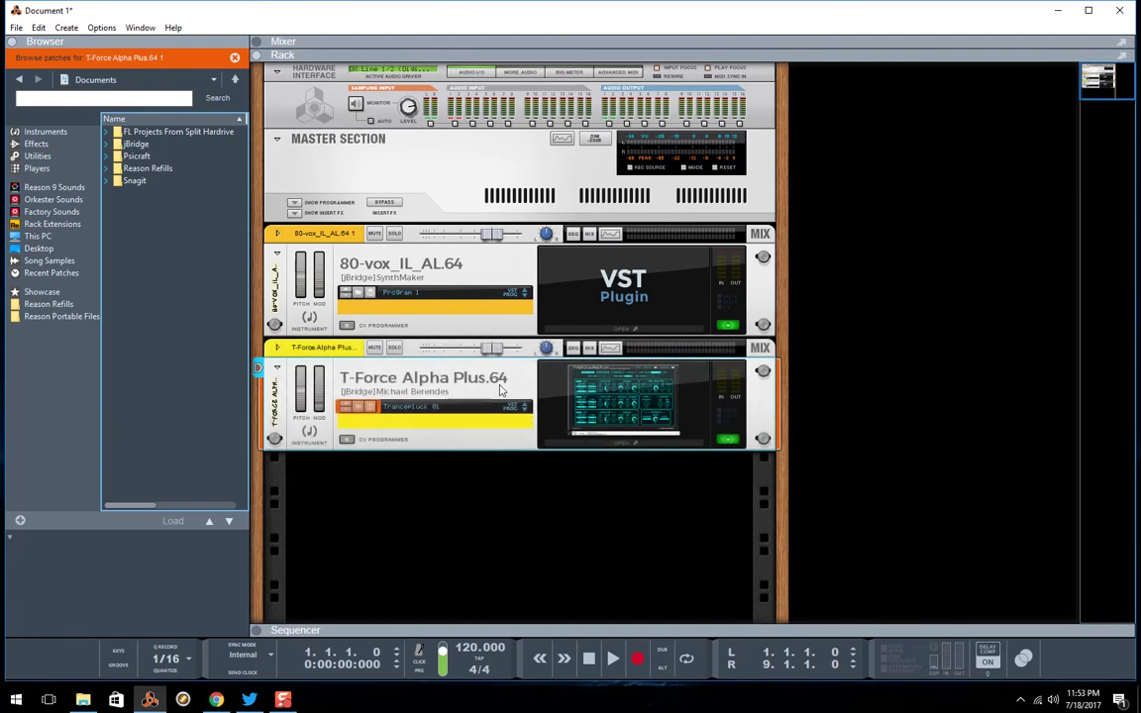
left_click(584, 449)
left_click(583, 443)
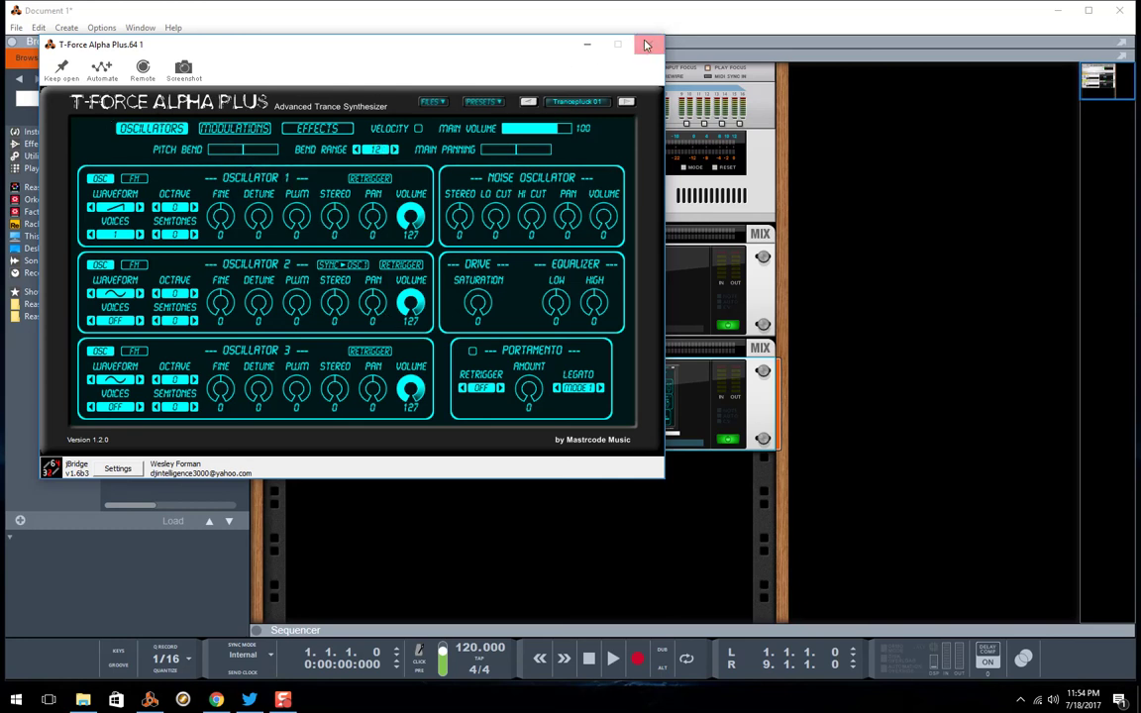
left_click(584, 41)
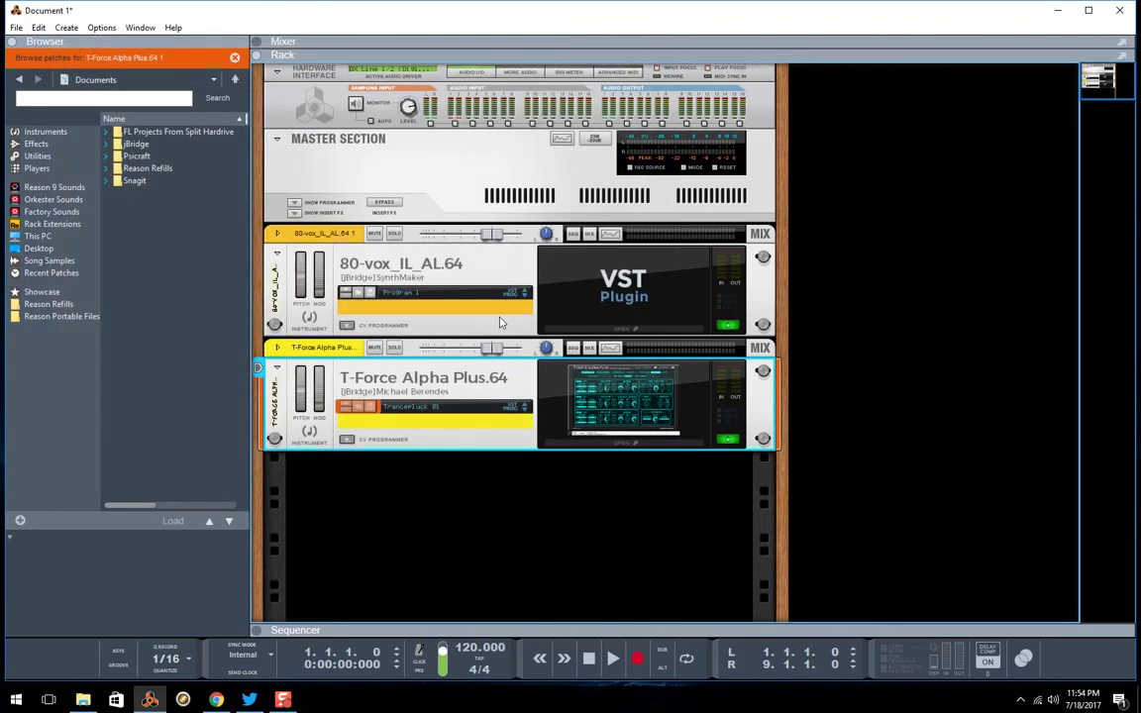
left_click(611, 439)
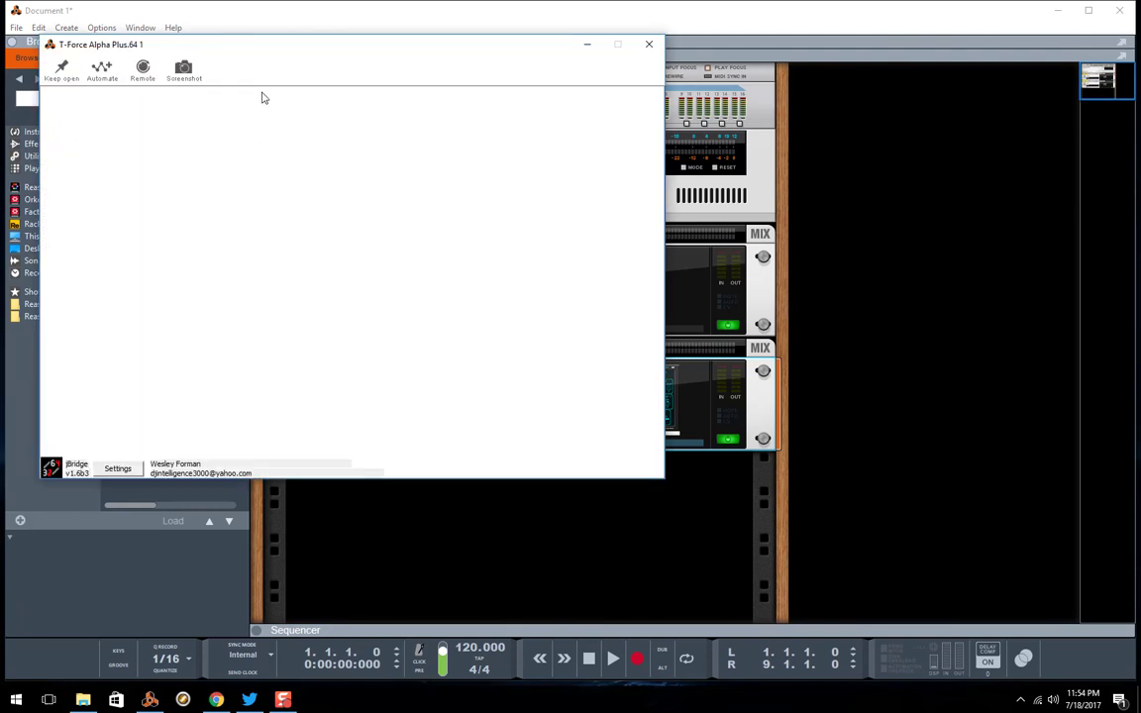
left_click_drag(281, 49, 502, 146)
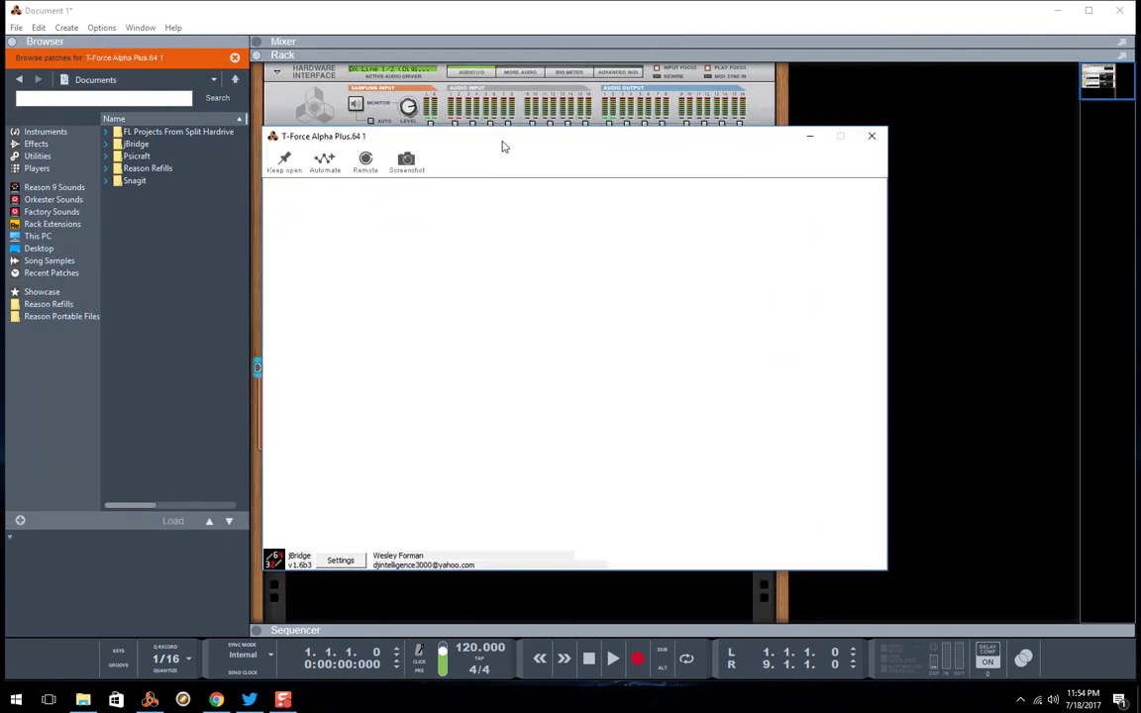
left_click(874, 135)
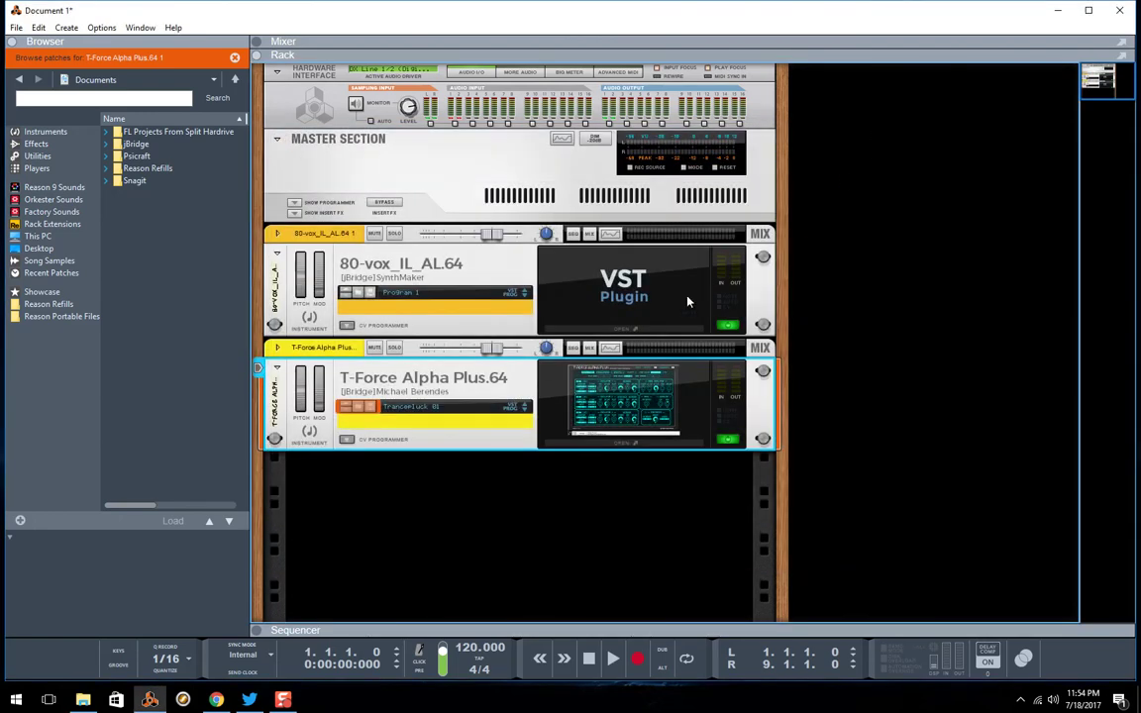